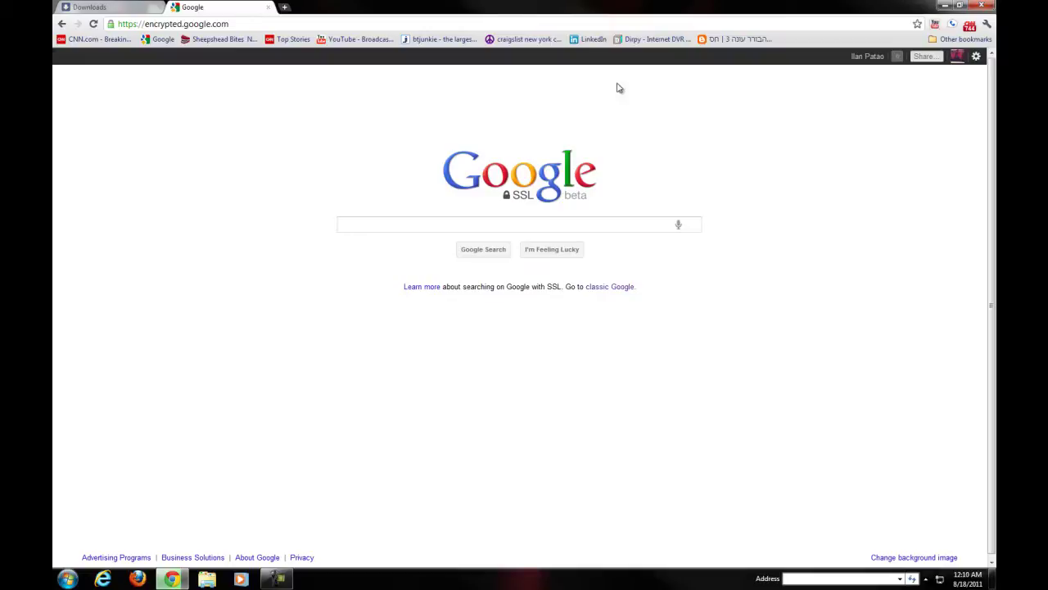
- Search Google for 'docs' and open the Google Docs home page from the results
left_click(414, 226)
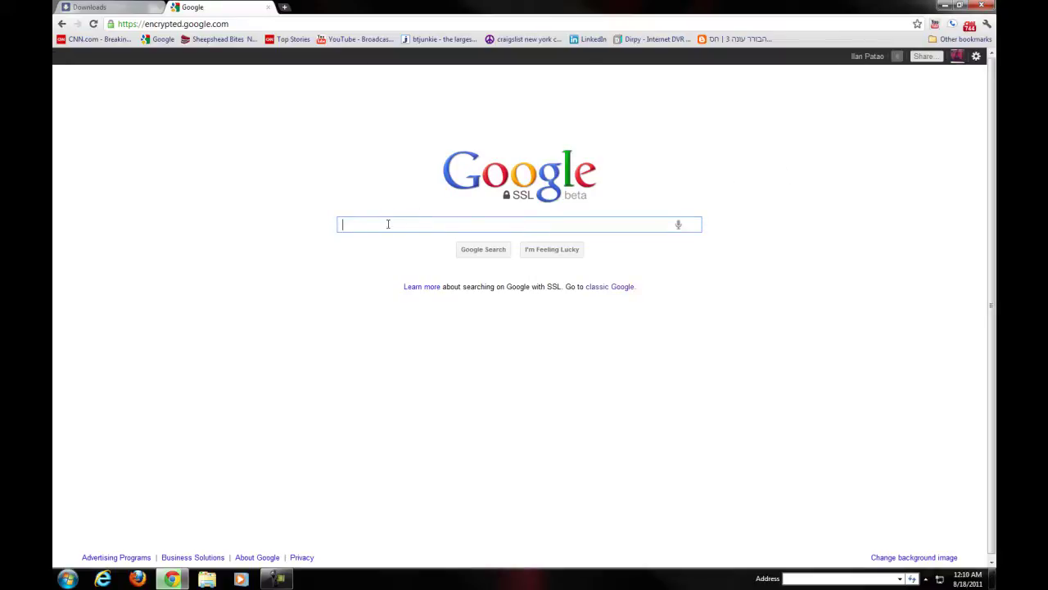
type("docs")
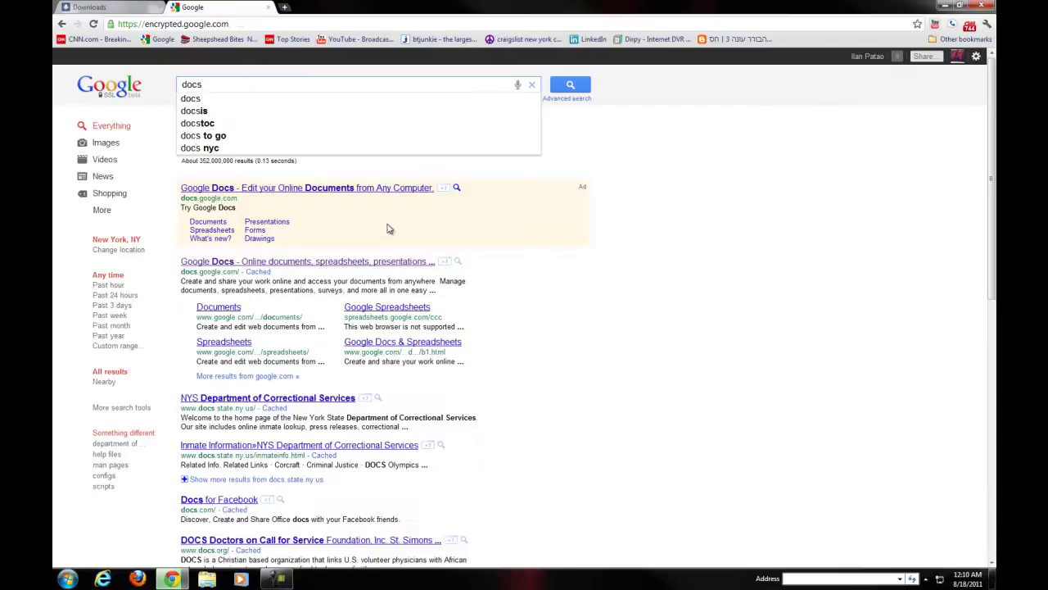
key("Return")
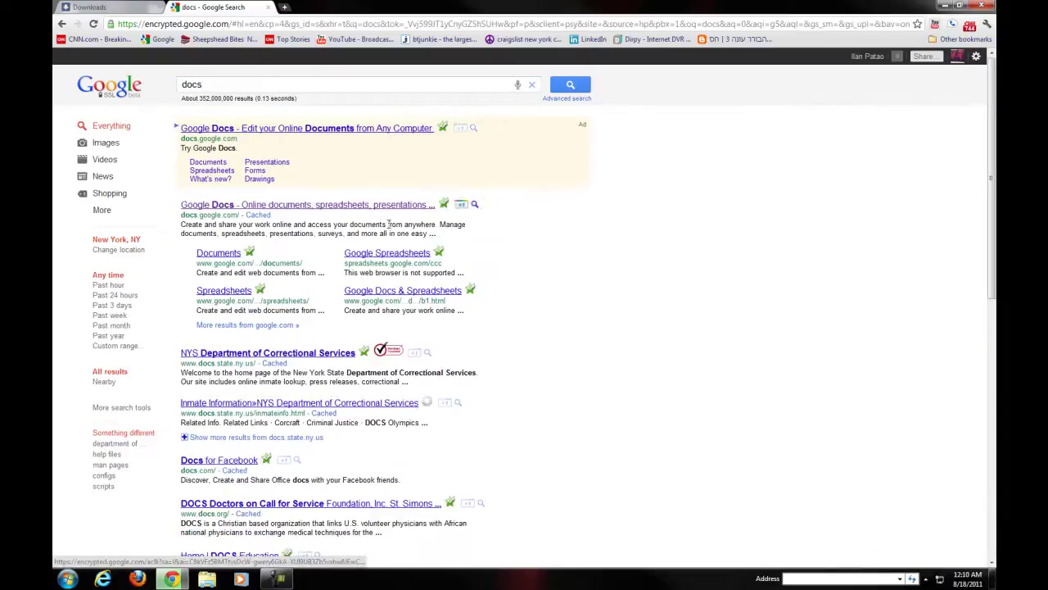
left_click(206, 208)
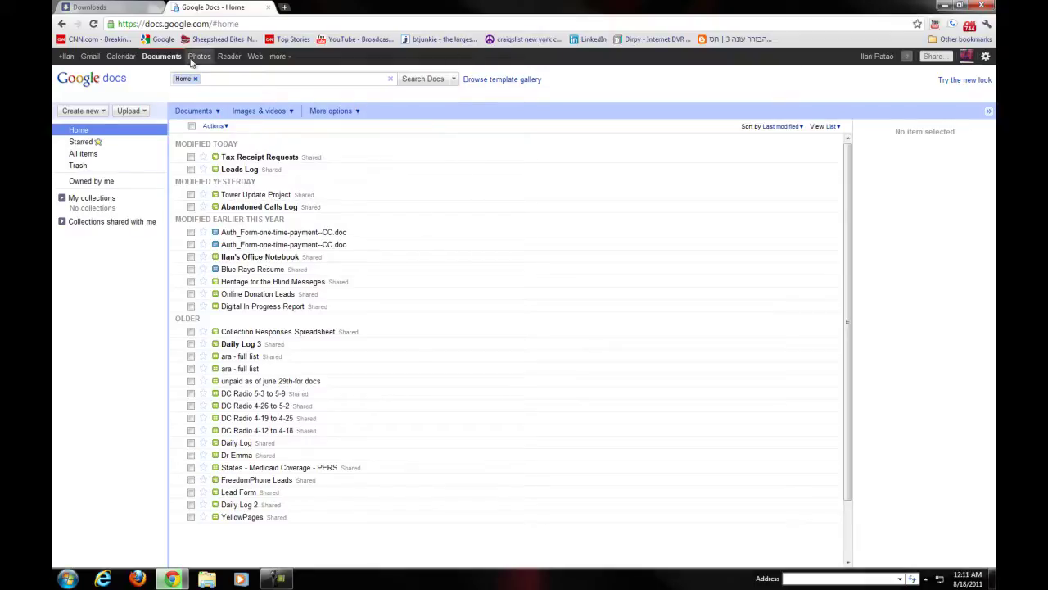
- Create a new form and make its first question a required 'Full Name:' question
left_click(101, 110)
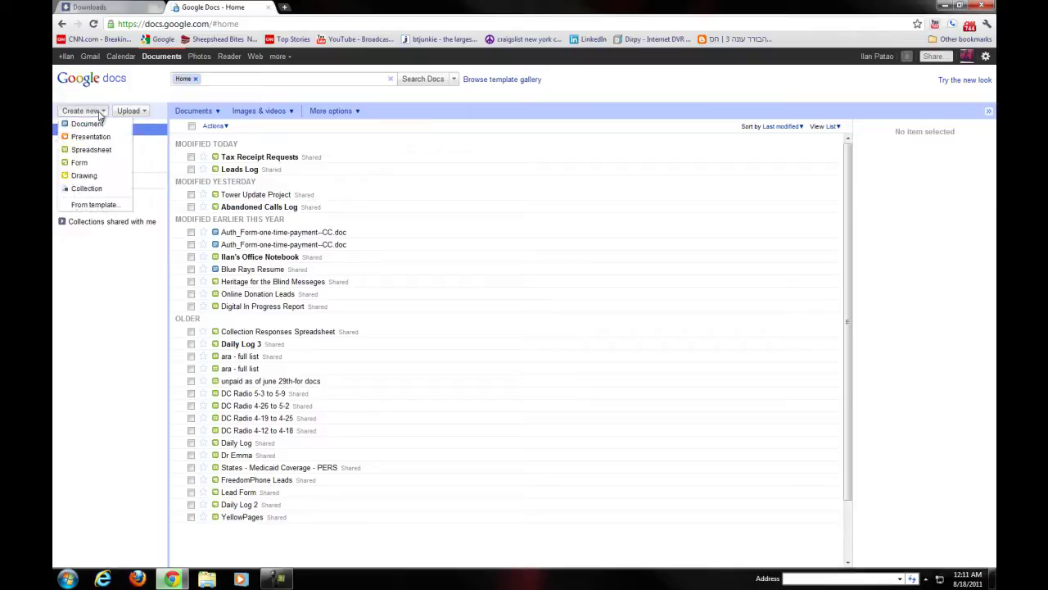
left_click(89, 164)
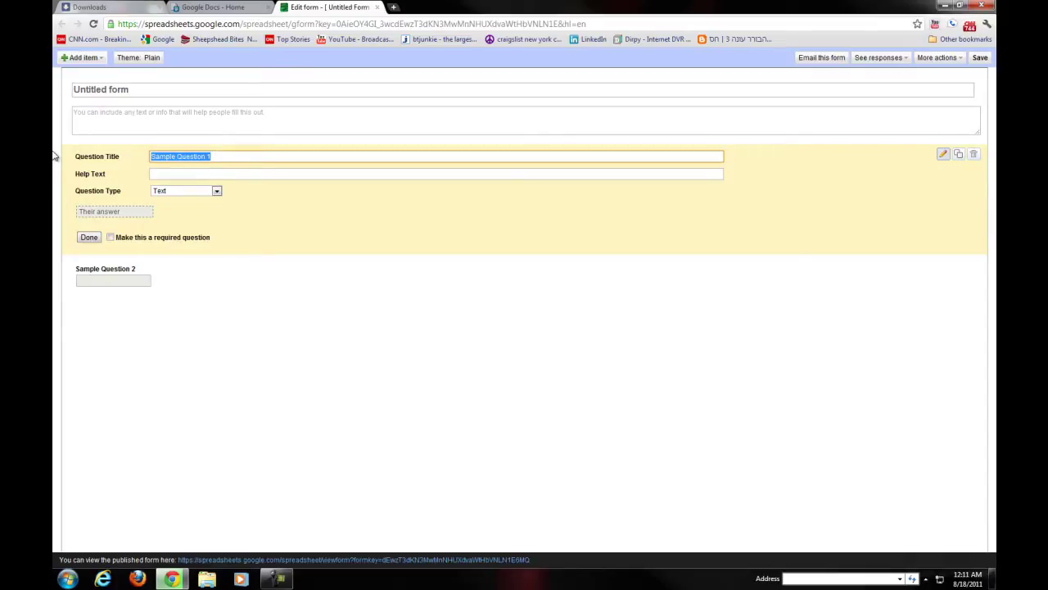
type("Full Name:")
left_click(110, 237)
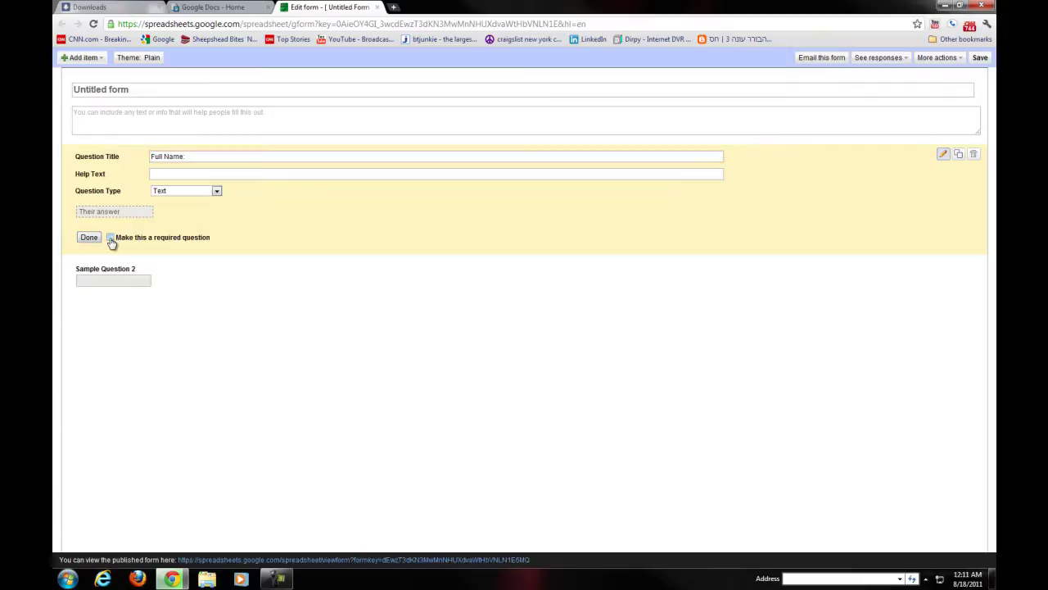
- Retitle Sample Question 2 to 'Phone Number:' and make it required
left_click(96, 279)
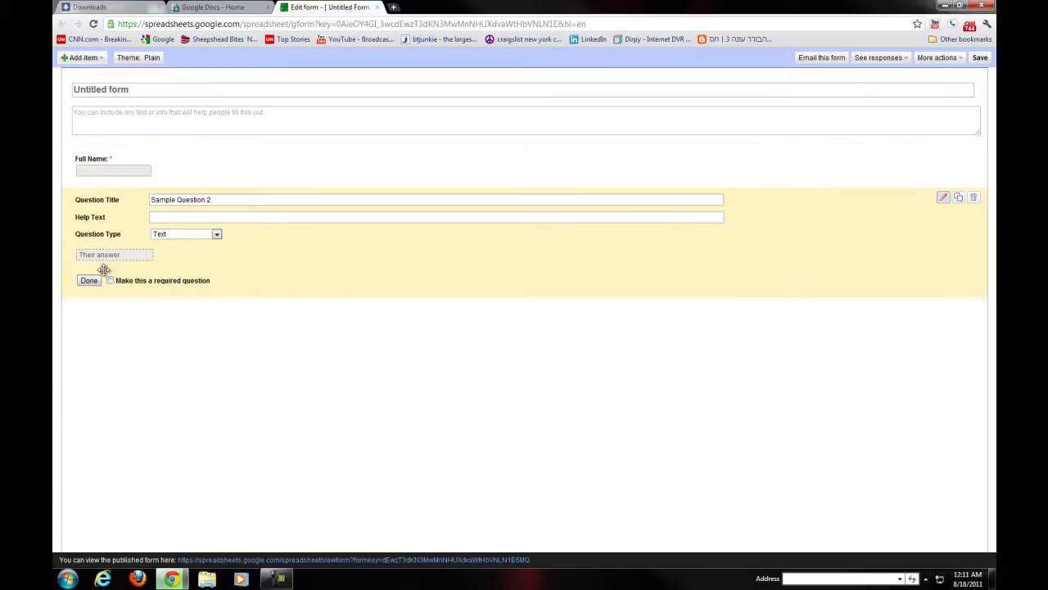
left_click(181, 198)
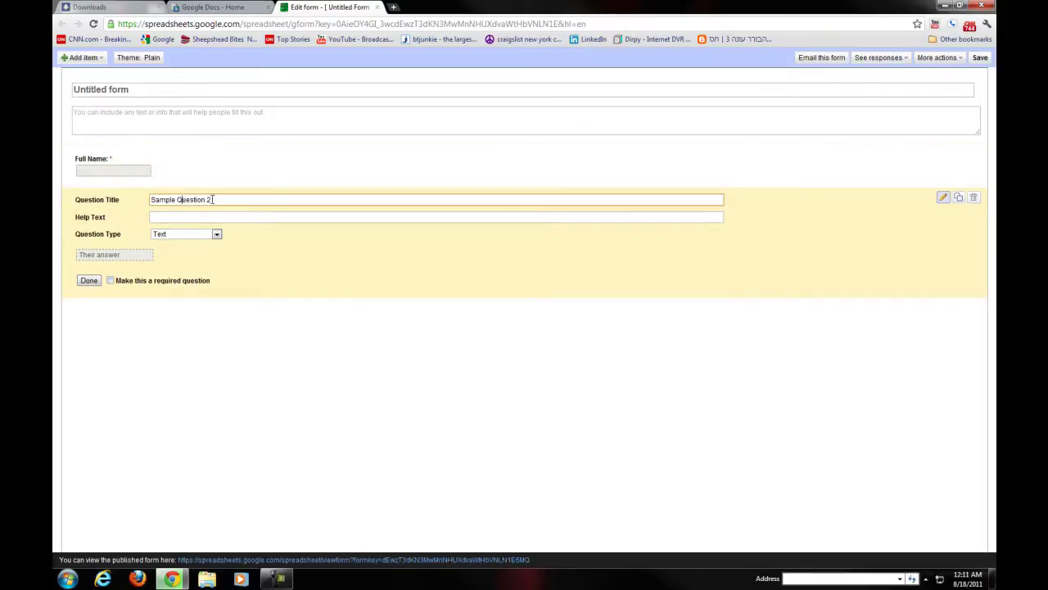
left_click_drag(223, 199, 55, 195)
type("Phone Number:")
left_click(110, 281)
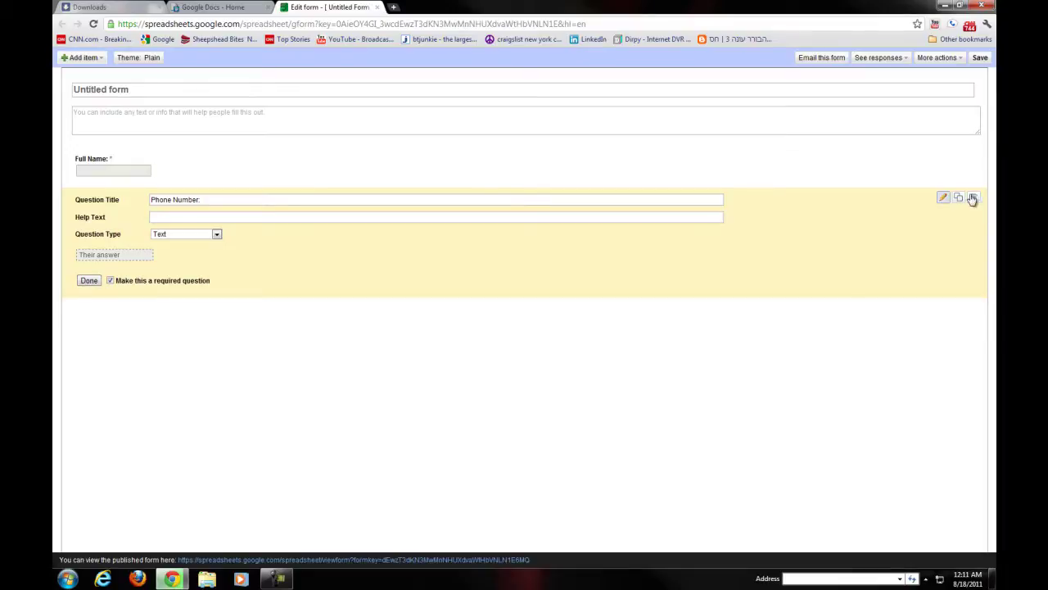
left_click(92, 281)
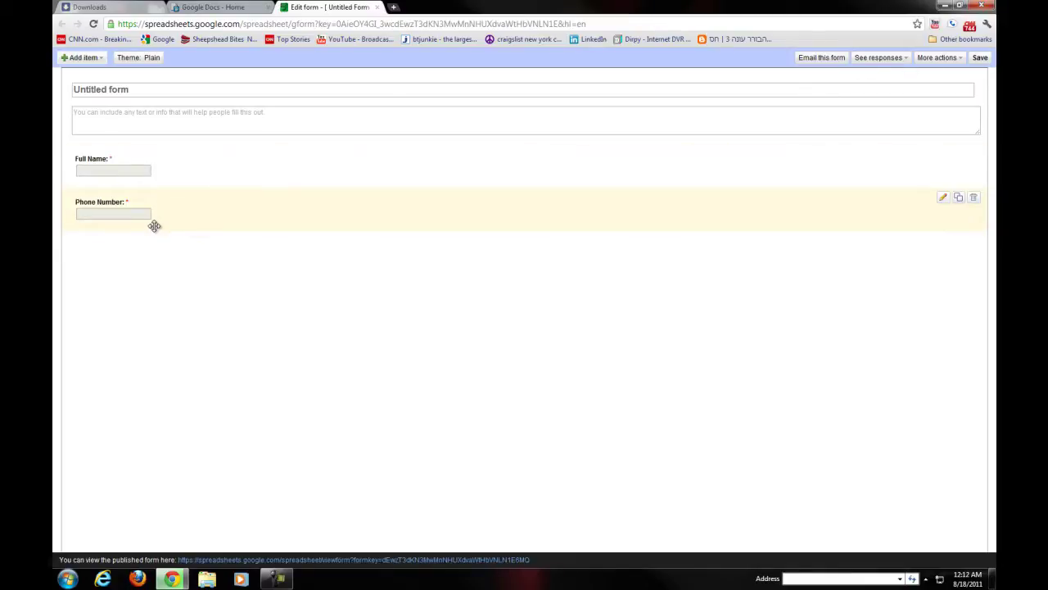
- Insert a checkboxes item titled 'Account Type:' offering Level 1, Level 2 and Level 3
left_click(77, 58)
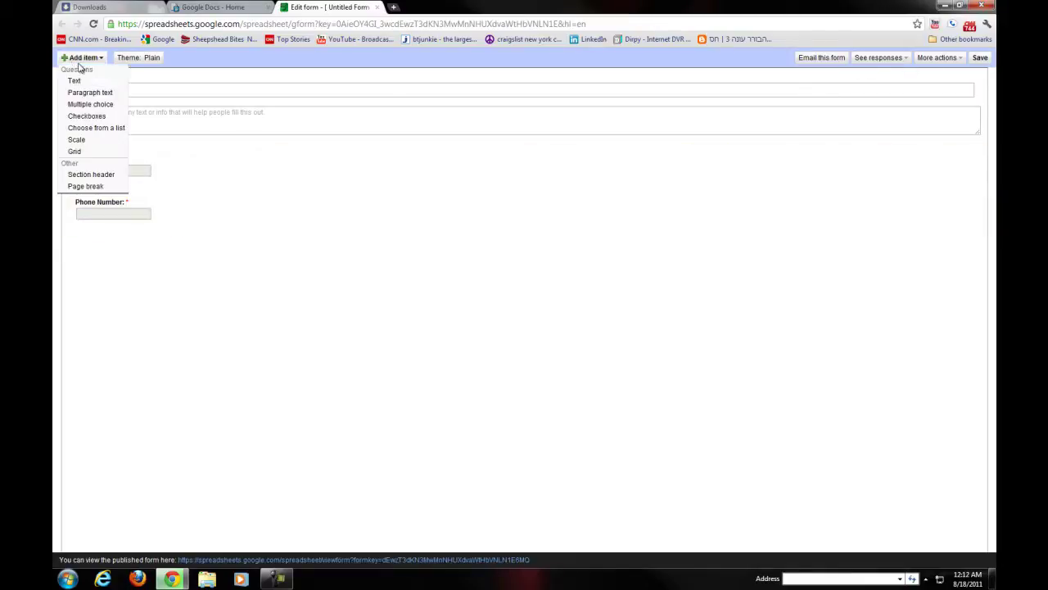
left_click(95, 117)
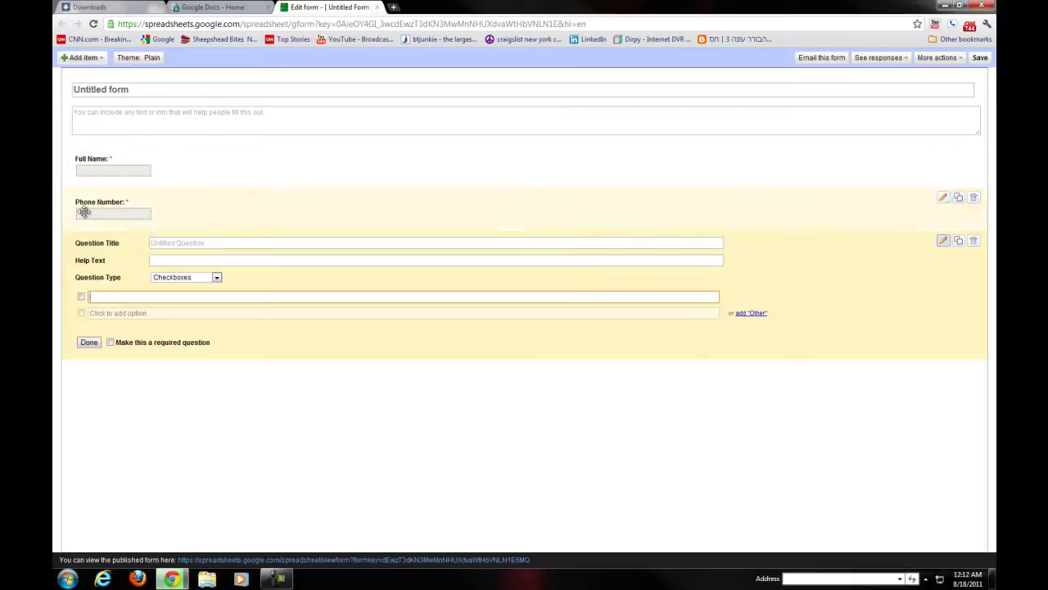
left_click(166, 244)
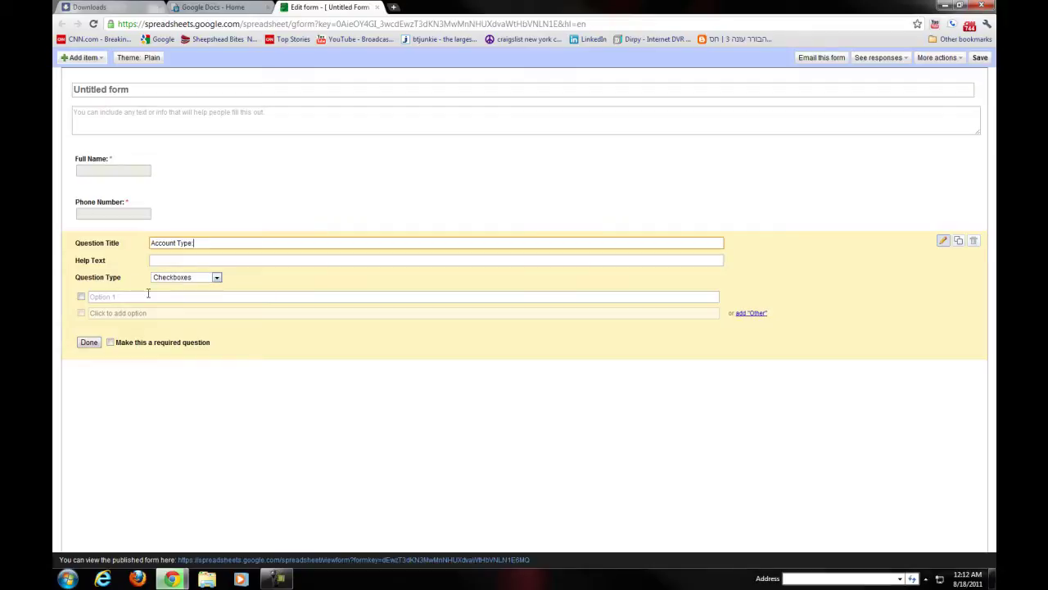
left_click(107, 295)
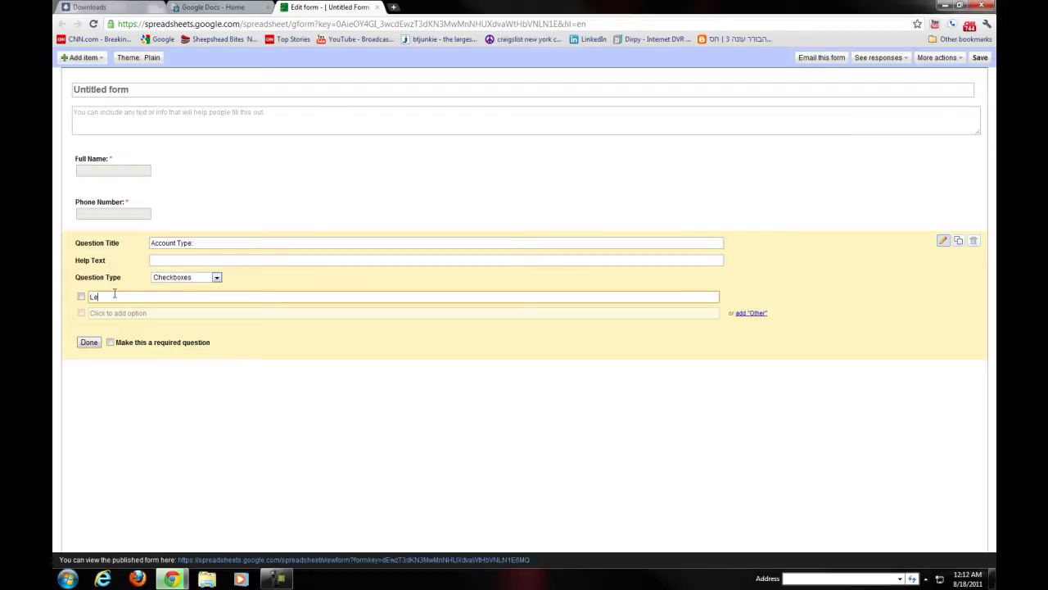
left_click(111, 312)
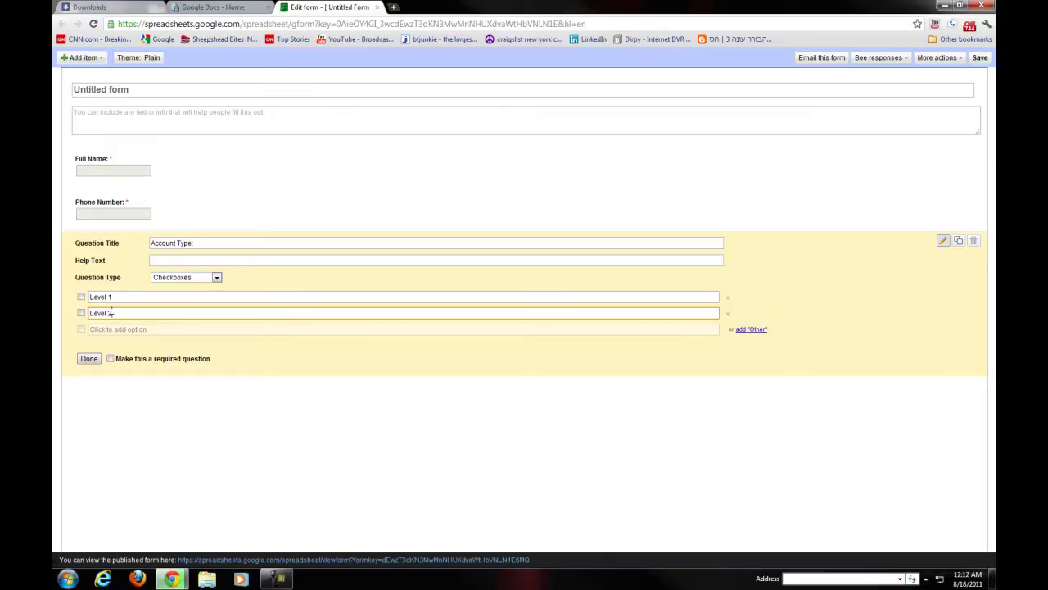
left_click(112, 329)
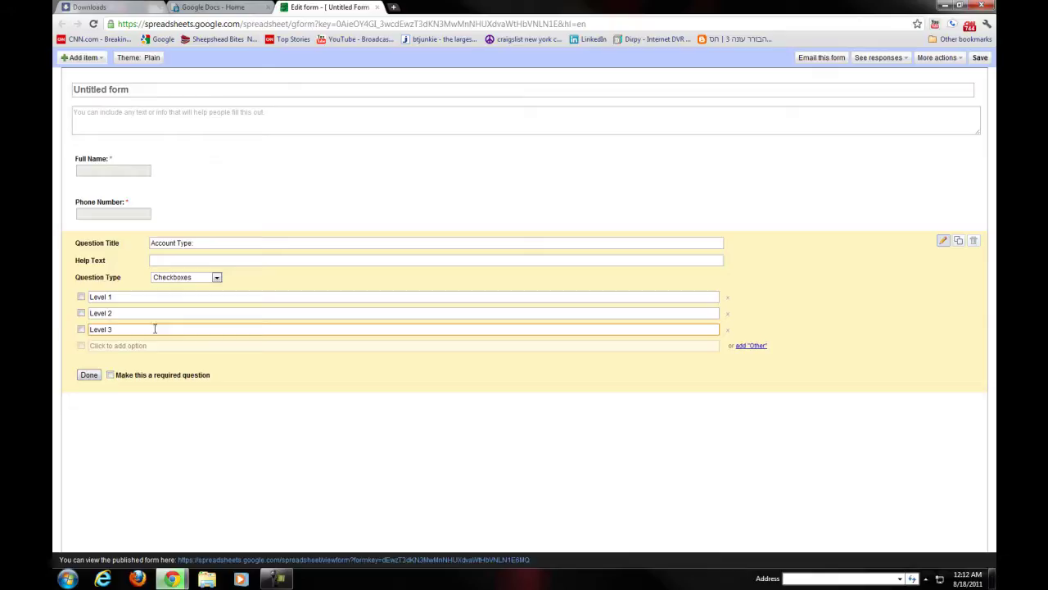
left_click(88, 374)
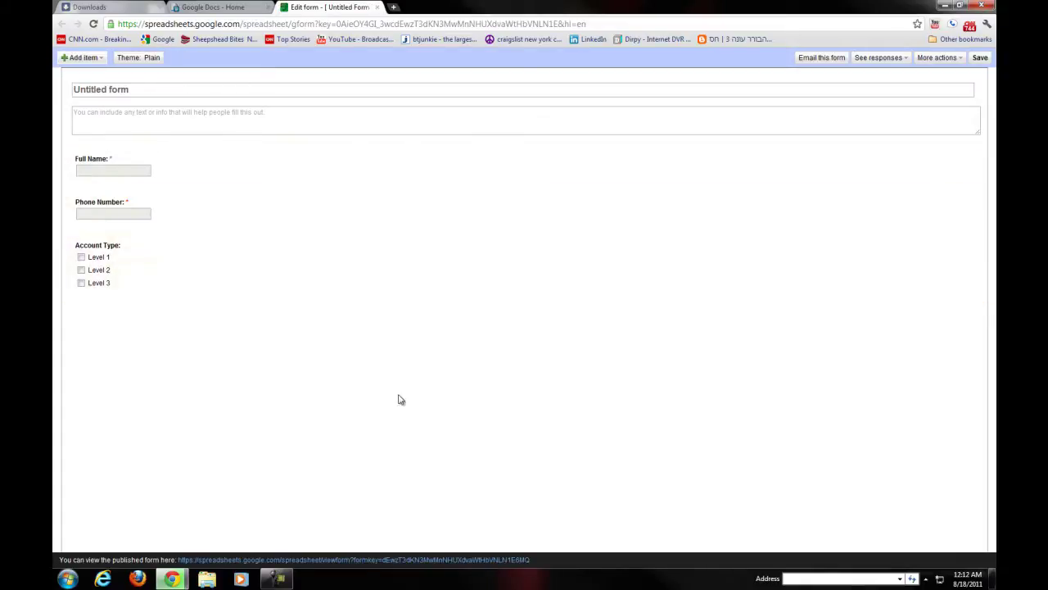
- Append a paragraph-text question titled 'Notes:' below Account Type
left_click(82, 58)
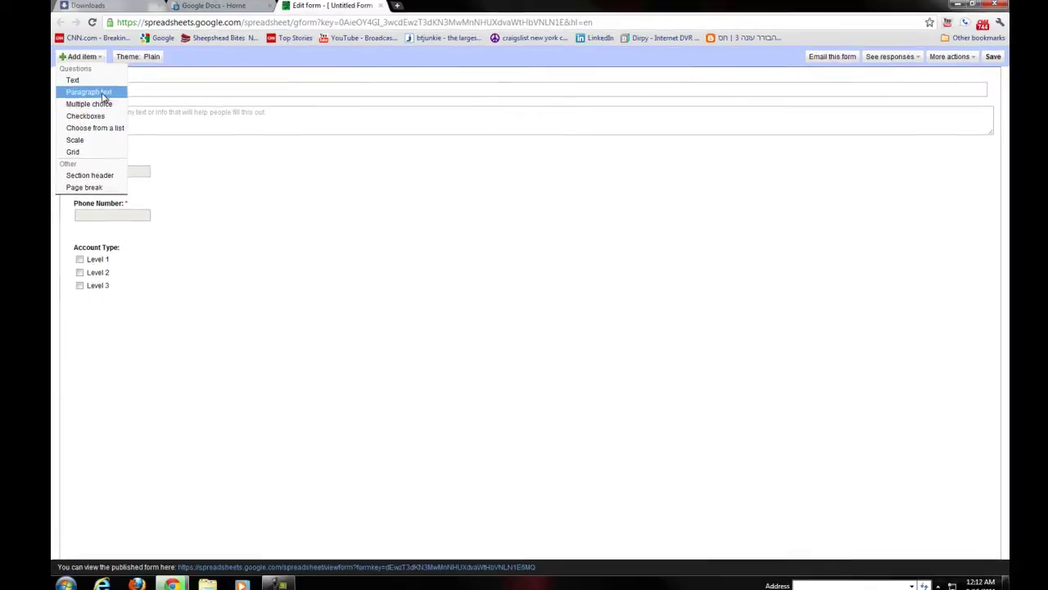
left_click(102, 95)
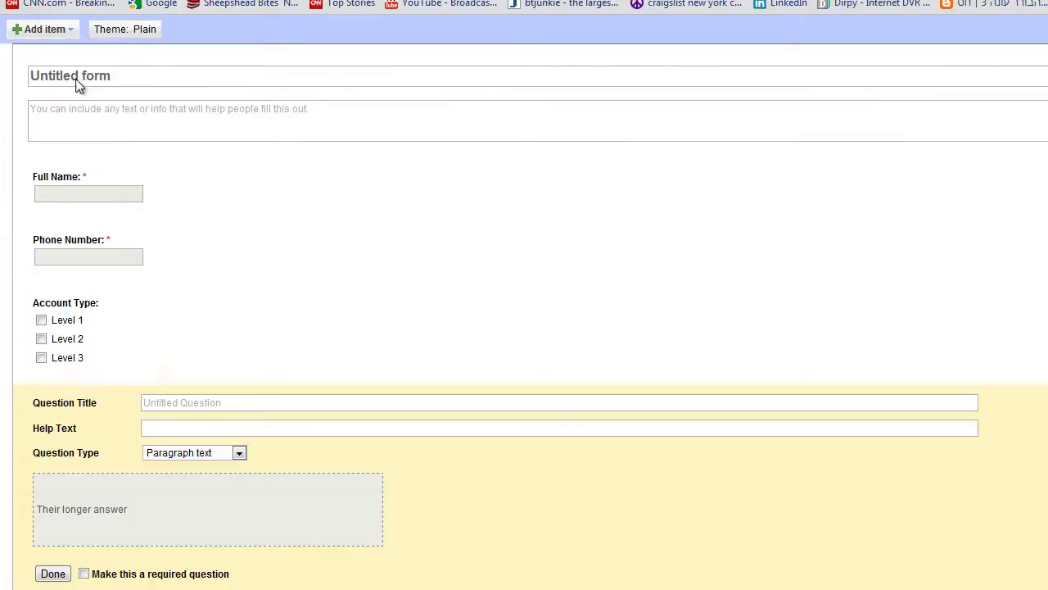
left_click(192, 405)
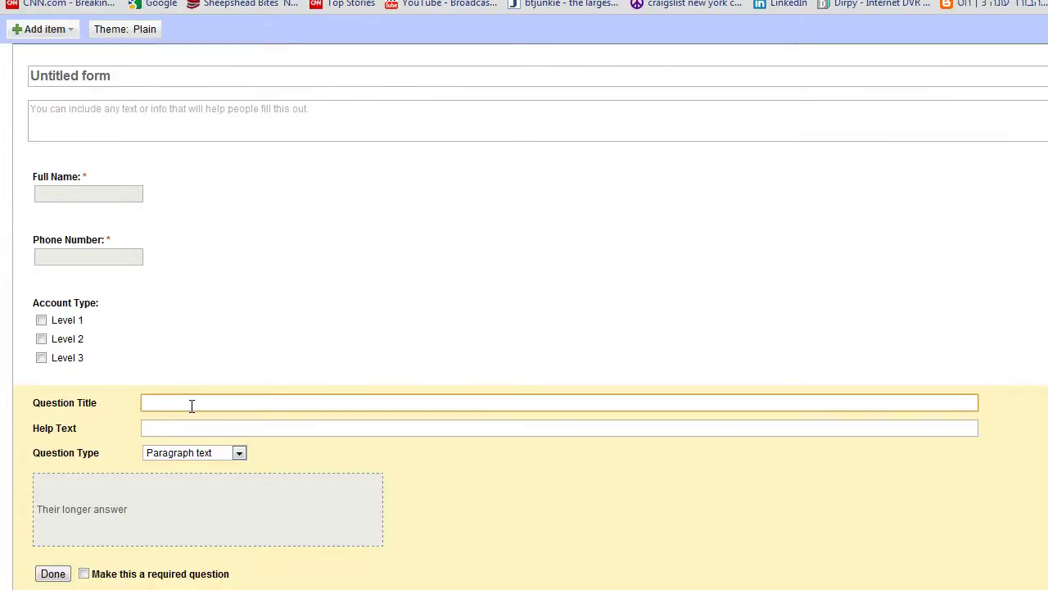
type("DH")
key("BackSpace")
key("BackSpace")
left_click(63, 578)
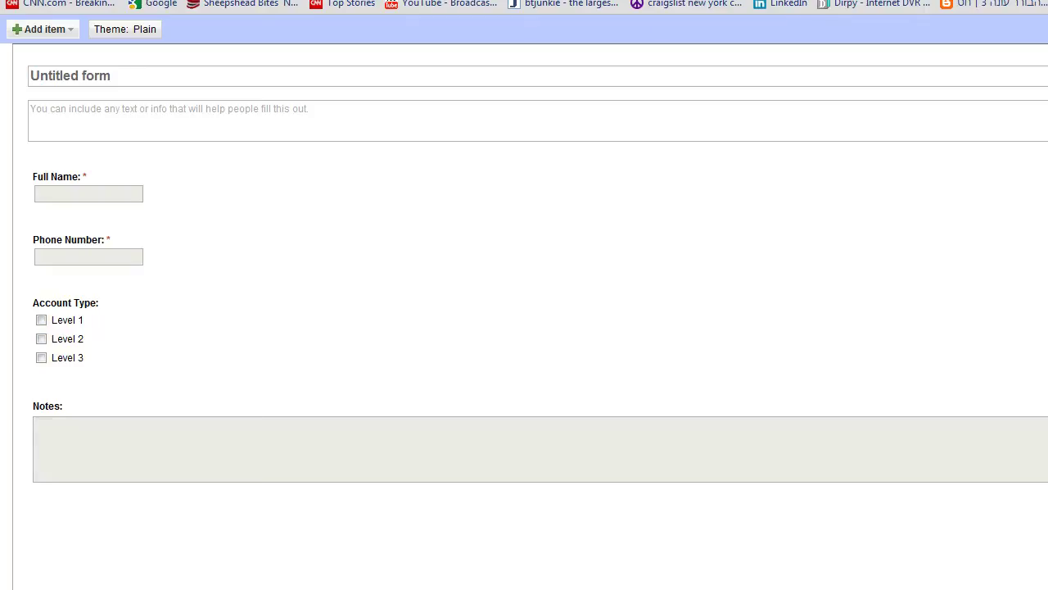
- Close the form editor and open the Untitled form response spreadsheet's form options
key("ctrl+w")
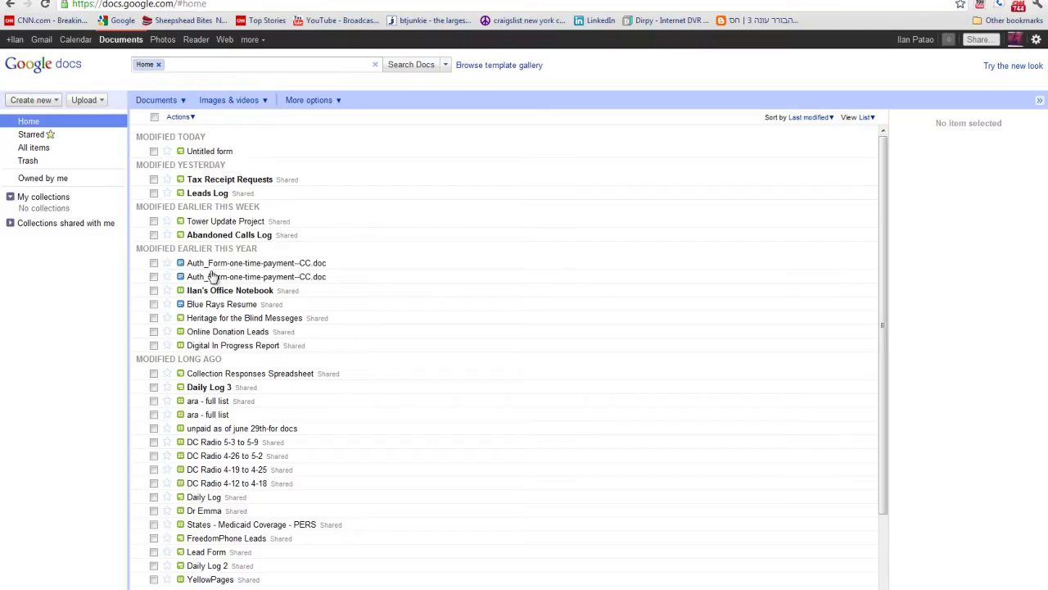
left_click(211, 152)
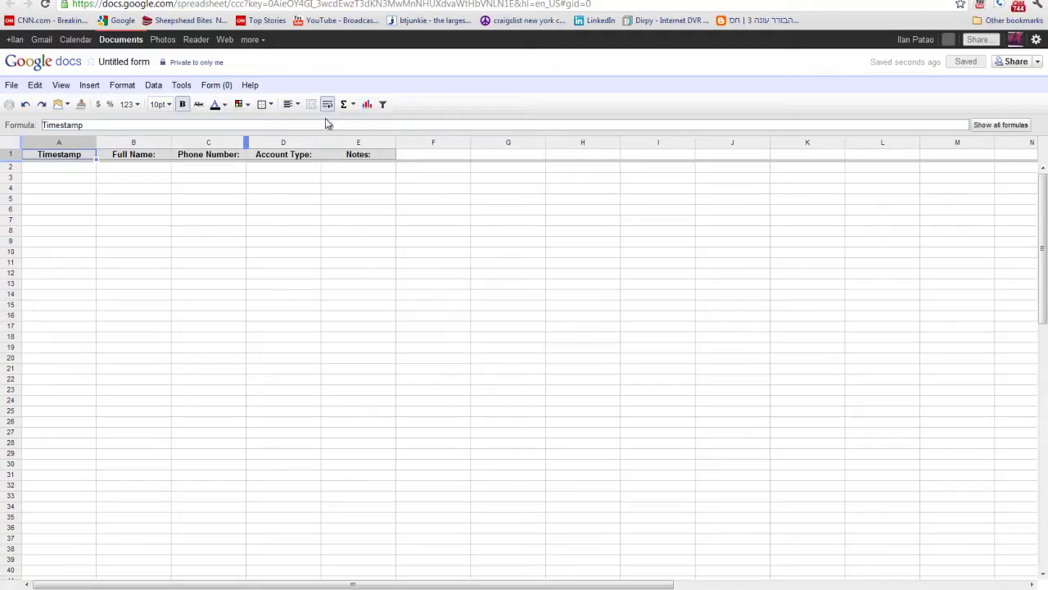
left_click(217, 86)
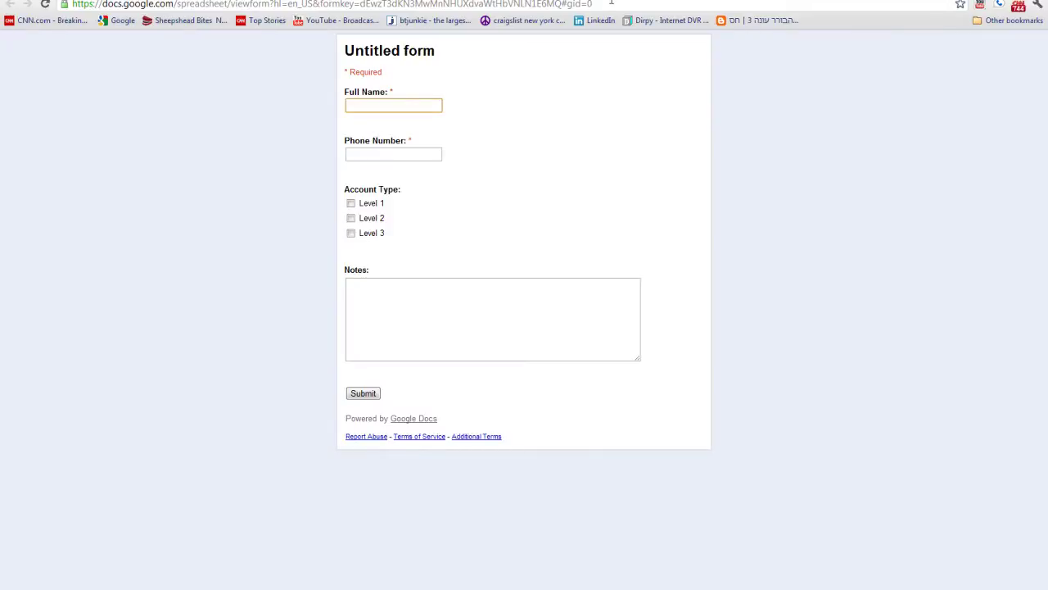
- Inspect the live form's Full Name, Phone Number and Notes fields, ending on the live form tab
left_click(611, 4)
left_click(537, 282)
left_click(380, 108)
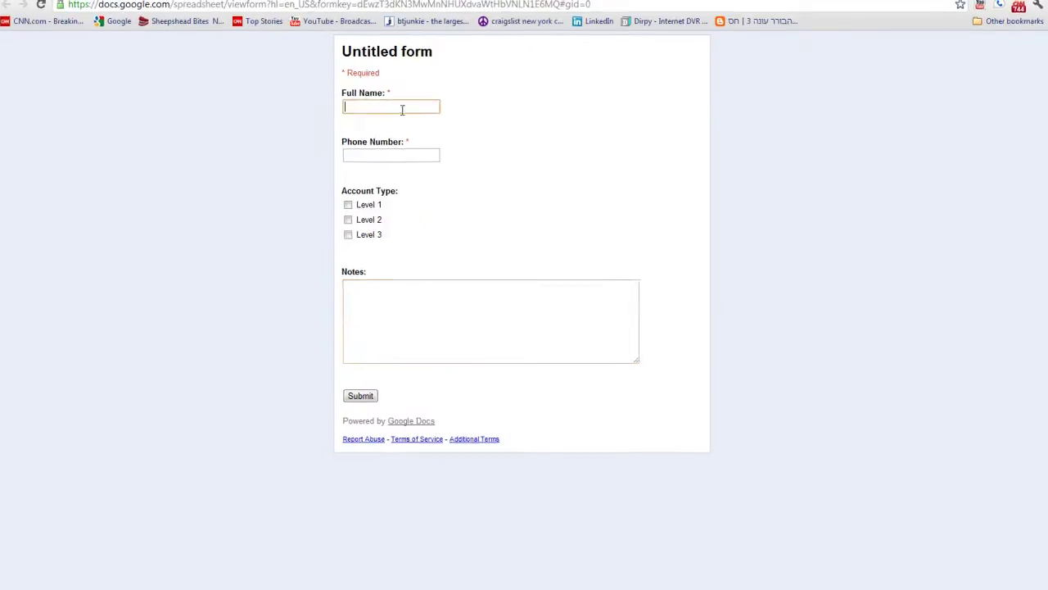
left_click(376, 155)
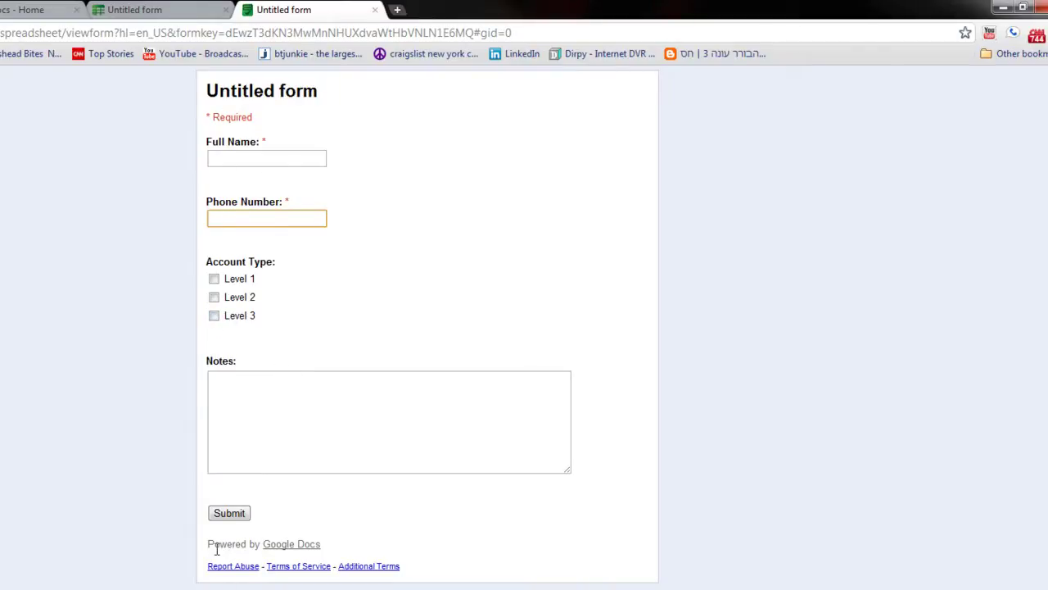
left_click_drag(209, 545, 325, 541)
left_click(421, 546)
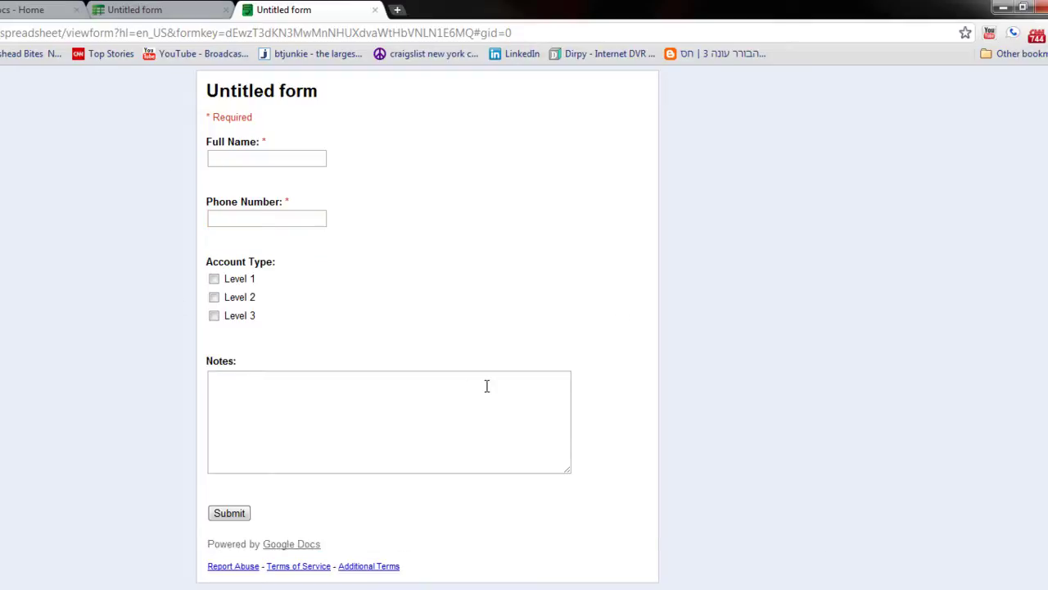
left_click(400, 383)
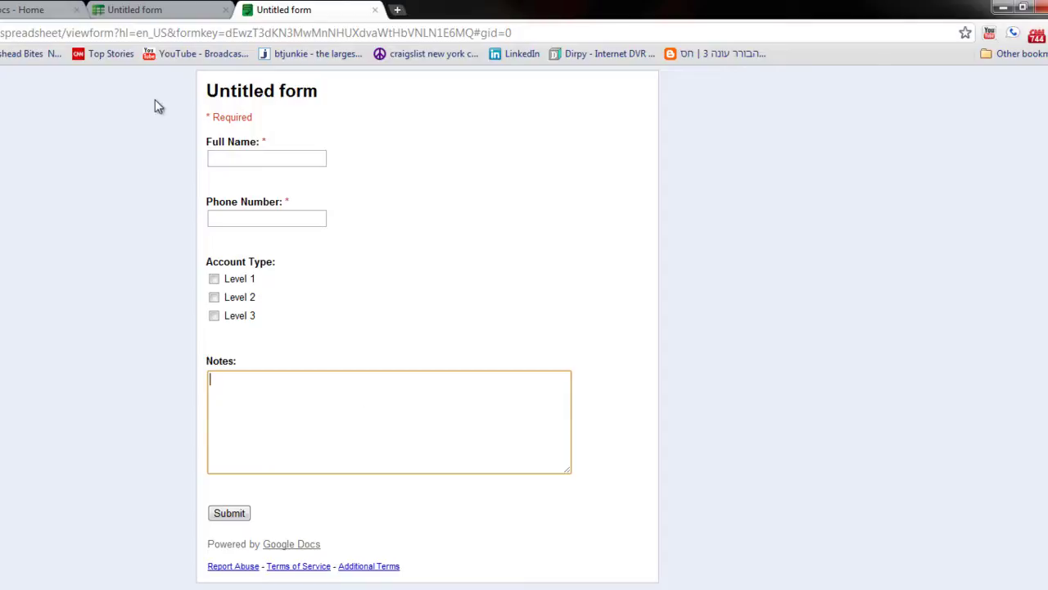
left_click(248, 155)
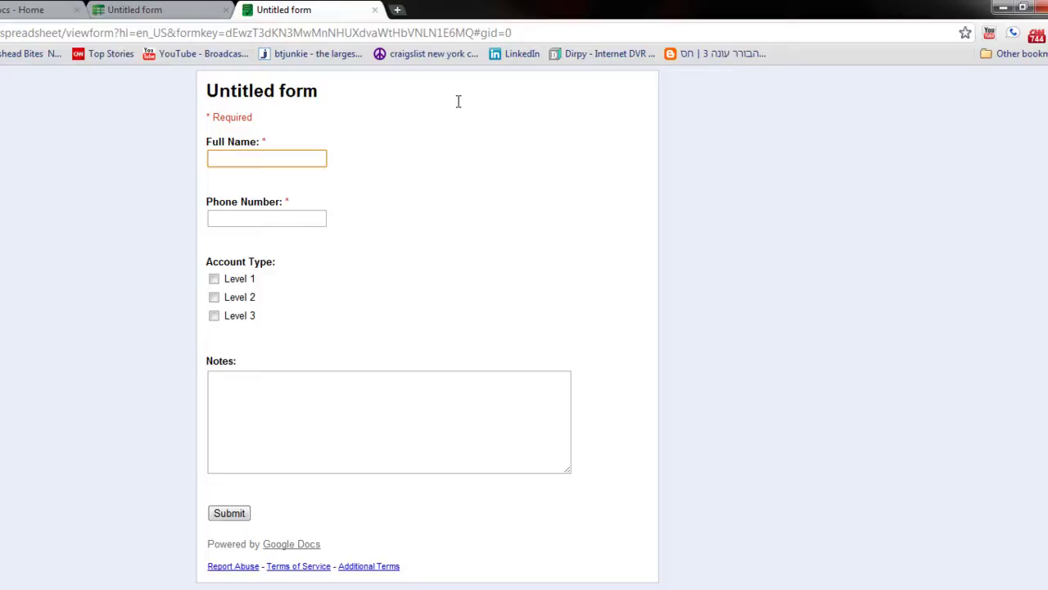
left_click(134, 10)
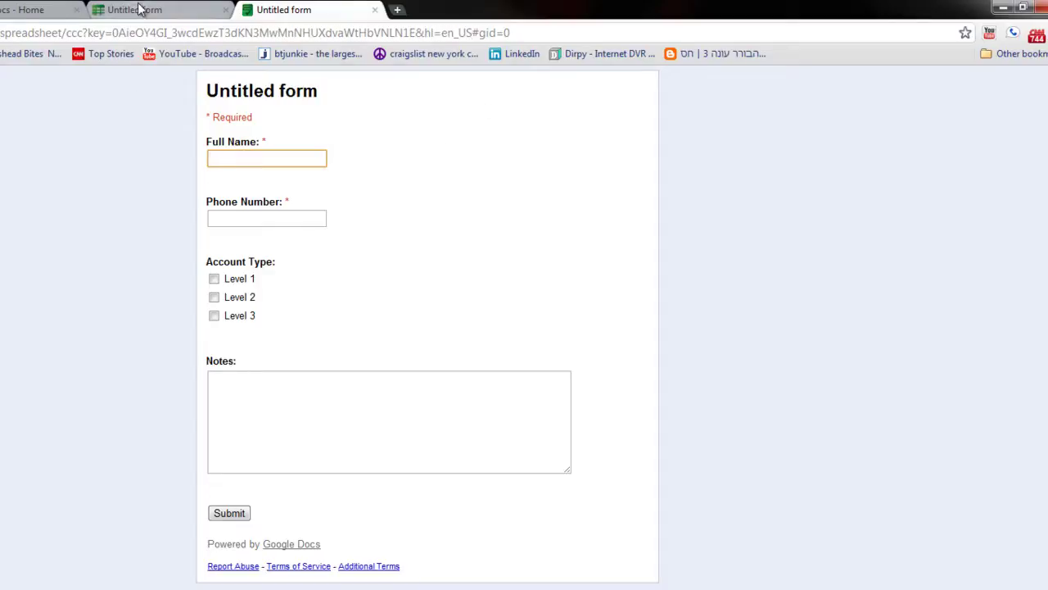
left_click(326, 11)
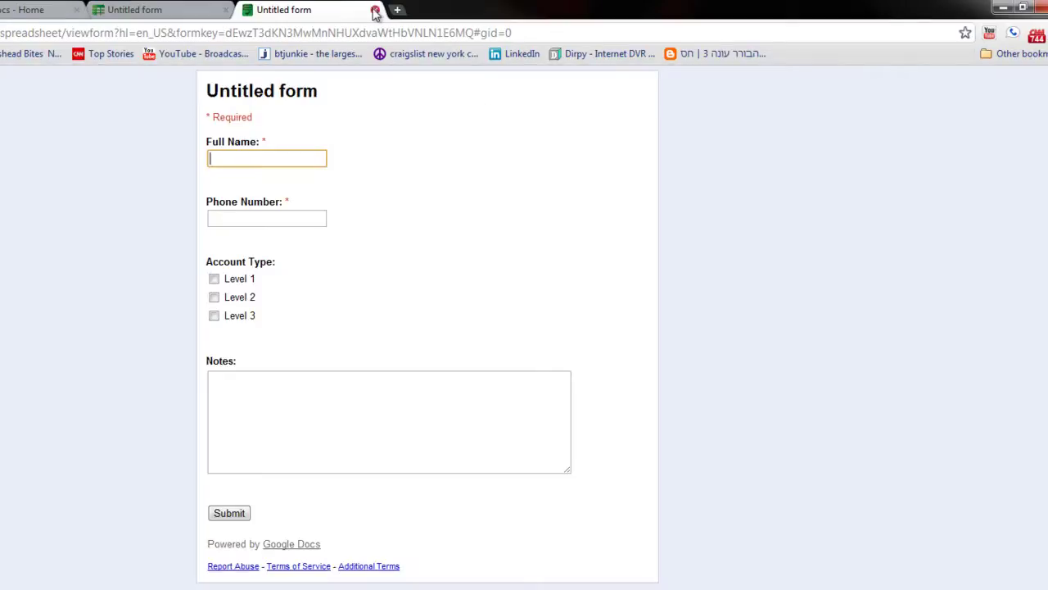
- Rename the response spreadsheet to 'Sample for YouTube'
left_click(375, 10)
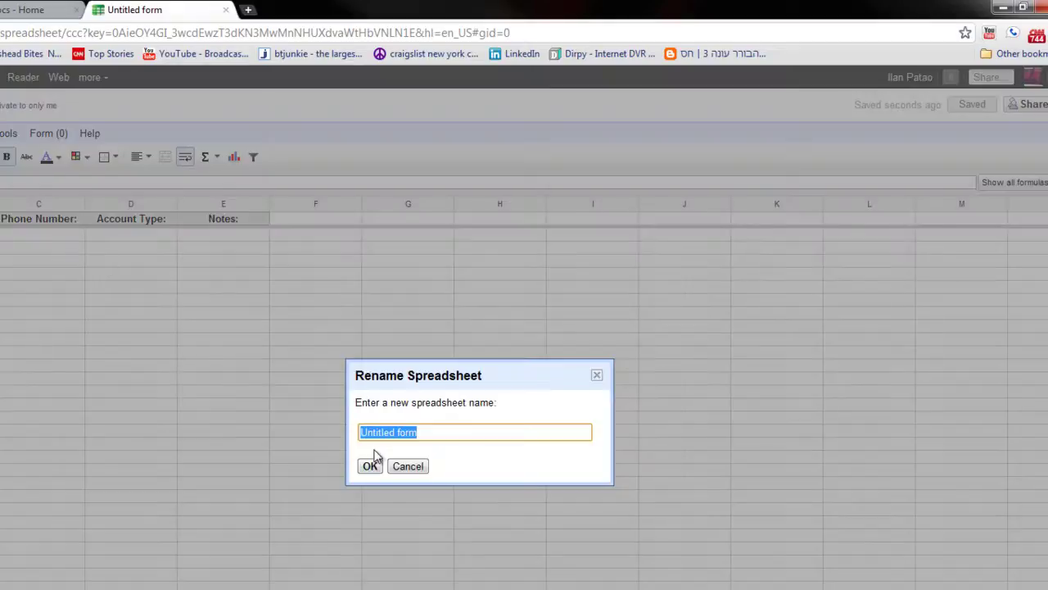
type("Sample for YouTube")
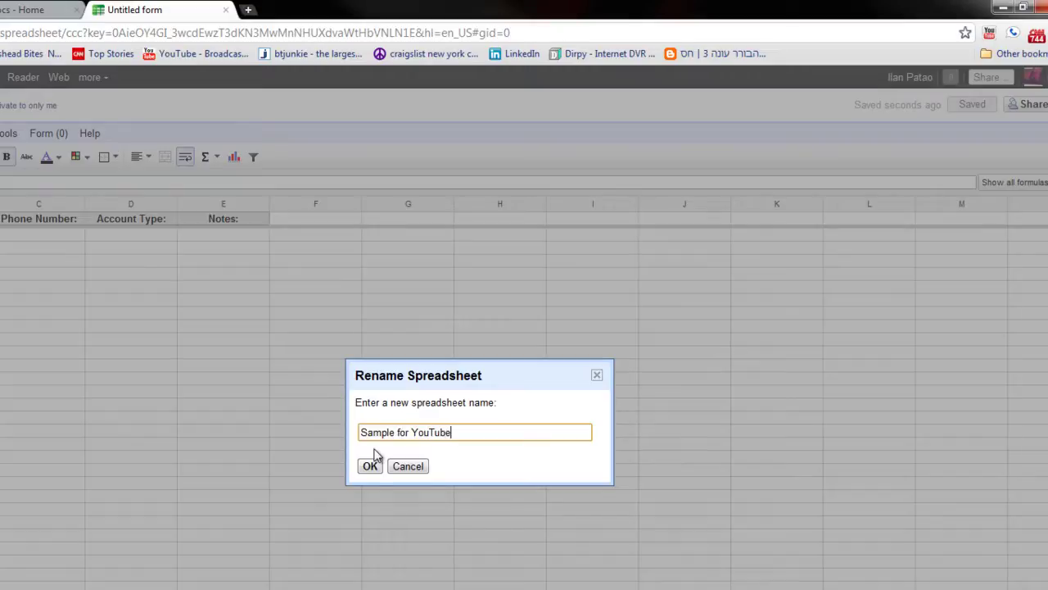
left_click(369, 467)
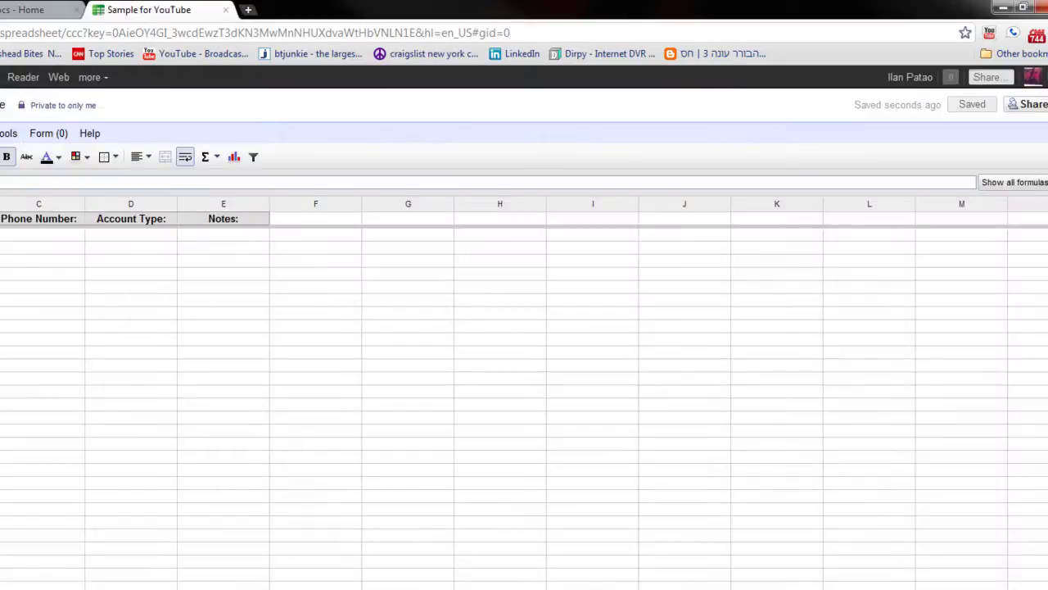
- Open the live form again and reload its page
left_click(48, 133)
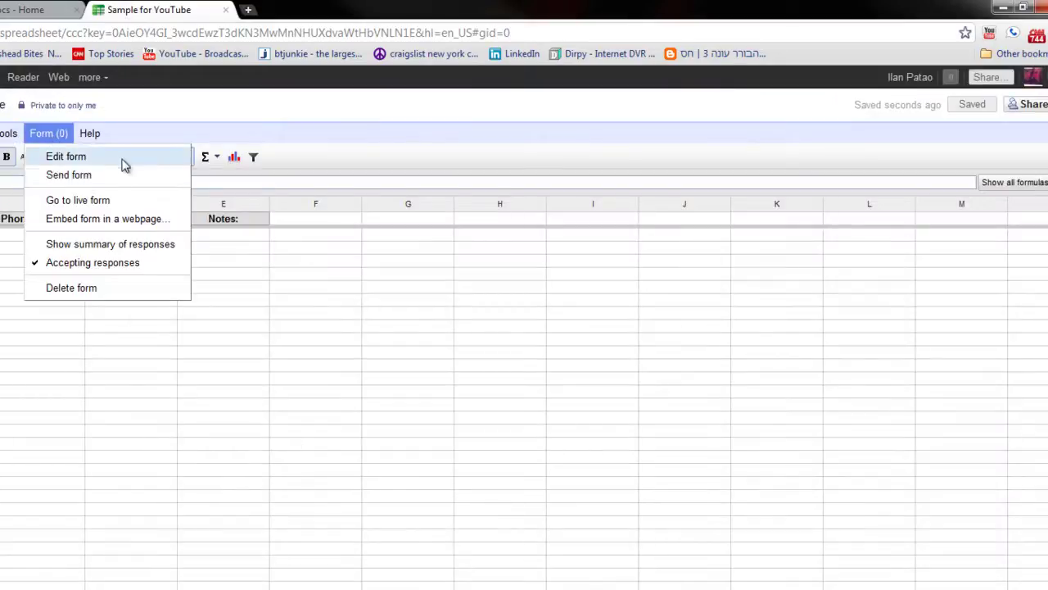
left_click(84, 202)
right_click(690, 187)
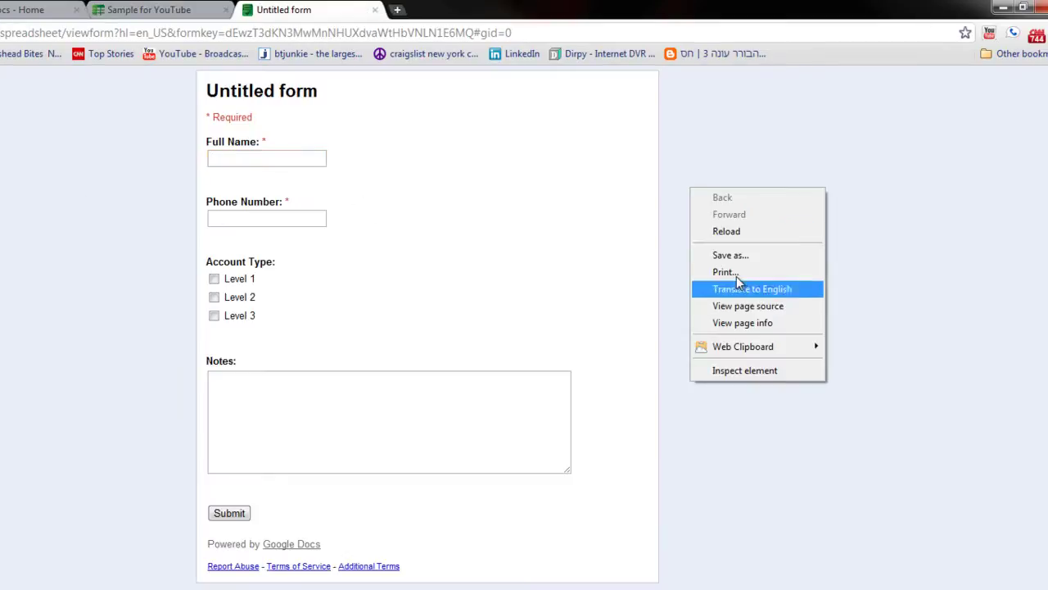
left_click(698, 232)
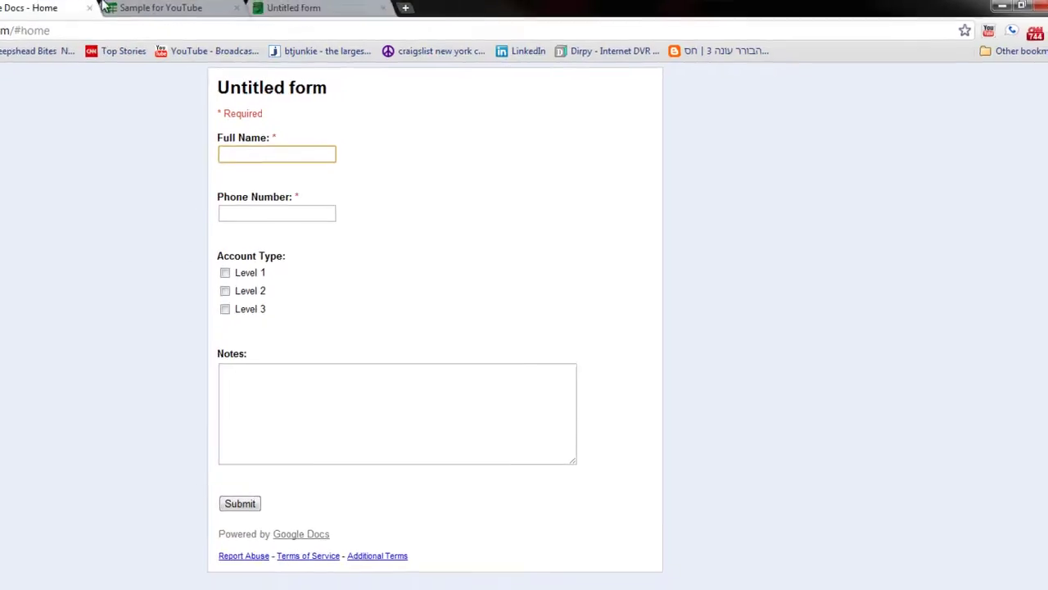
- Save the Sample for YouTube spreadsheet
left_click(148, 10)
left_click(11, 85)
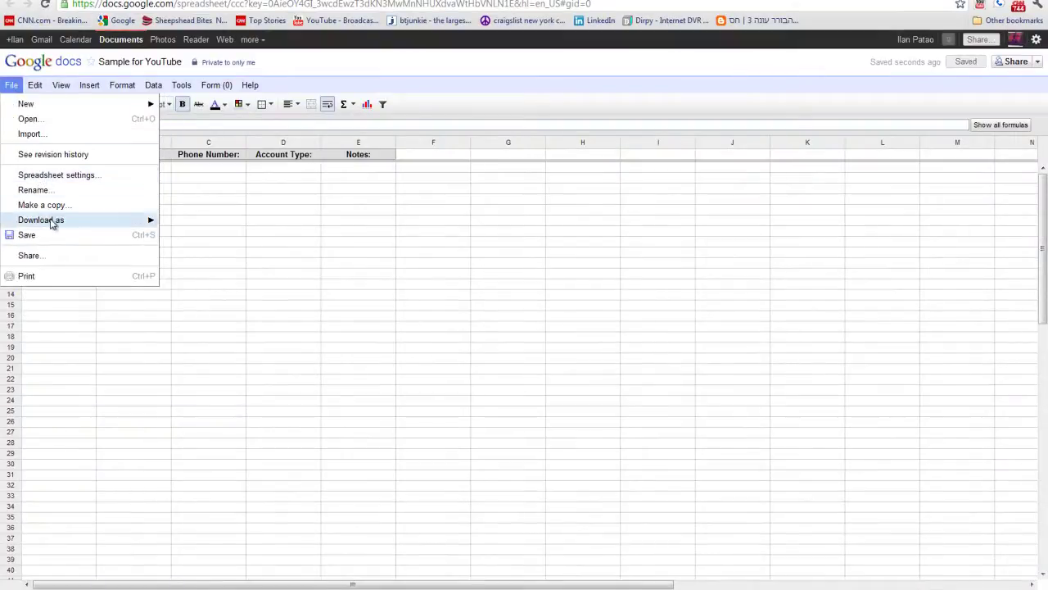
left_click(33, 235)
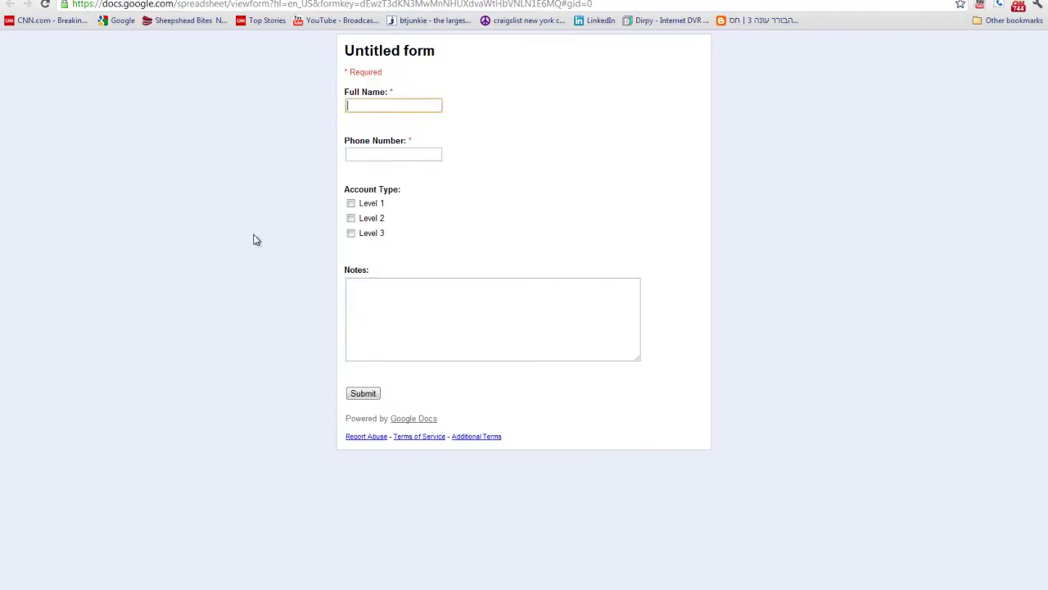
- Reload the live form, then reopen Sample for YouTube from the Docs file list
right_click(254, 235)
left_click(295, 271)
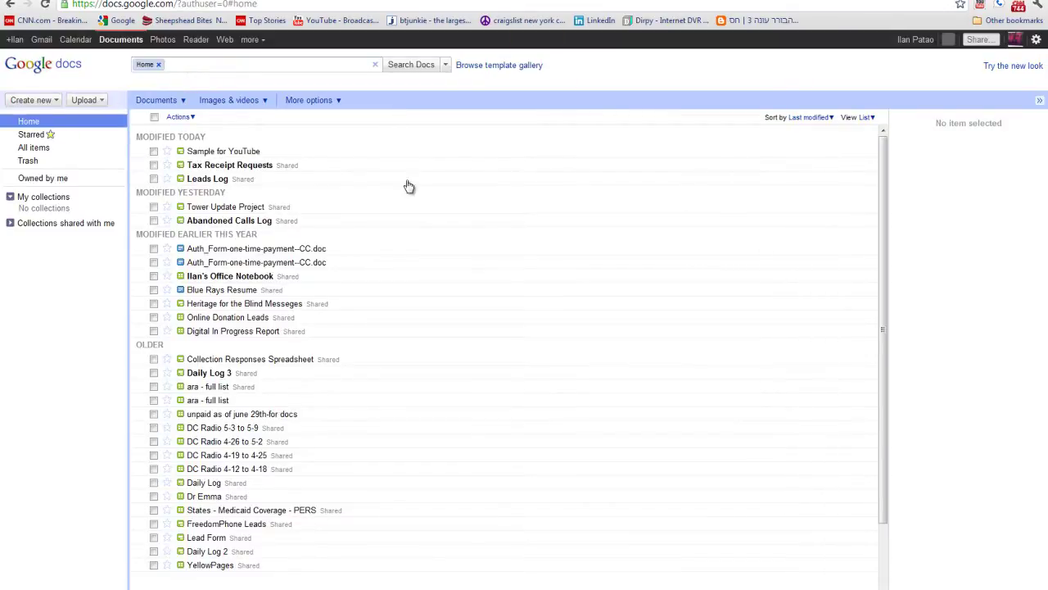
left_click(211, 152)
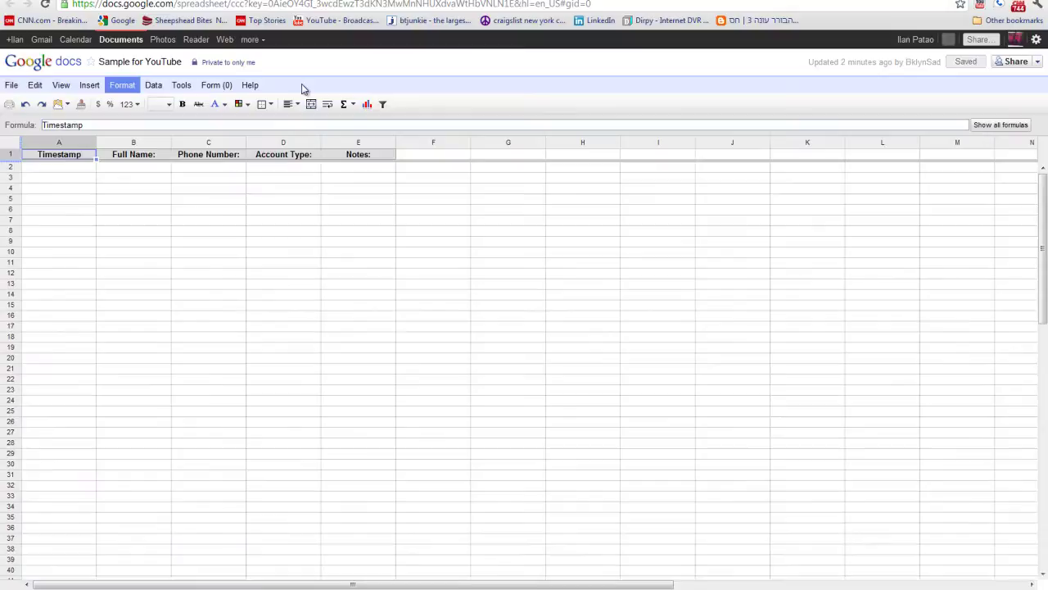
- Change the form title from 'Untitled form' to 'Sample for YouTube', save, and close the editor
left_click(217, 85)
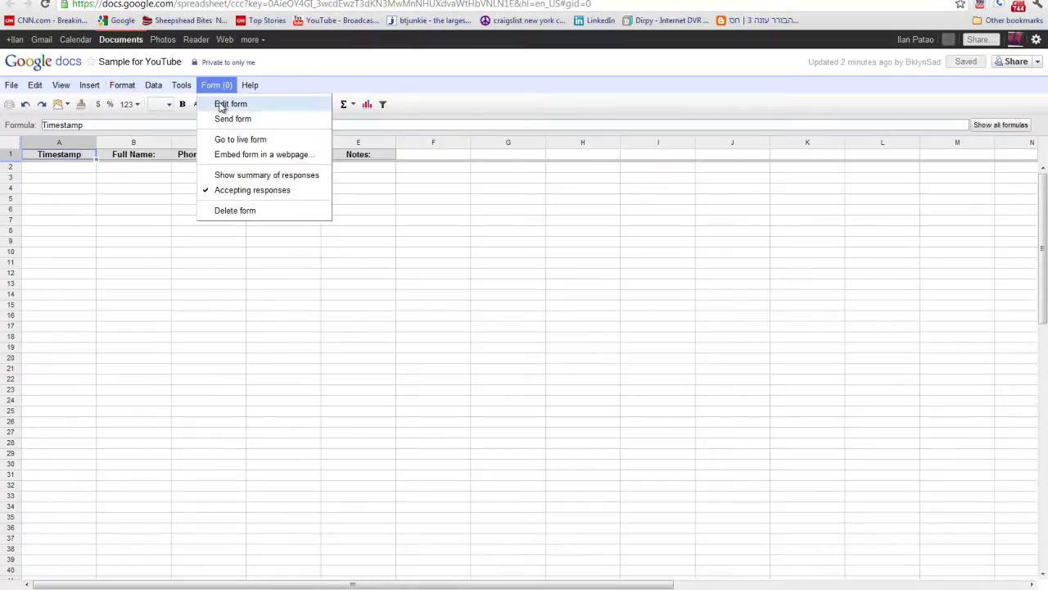
left_click(222, 104)
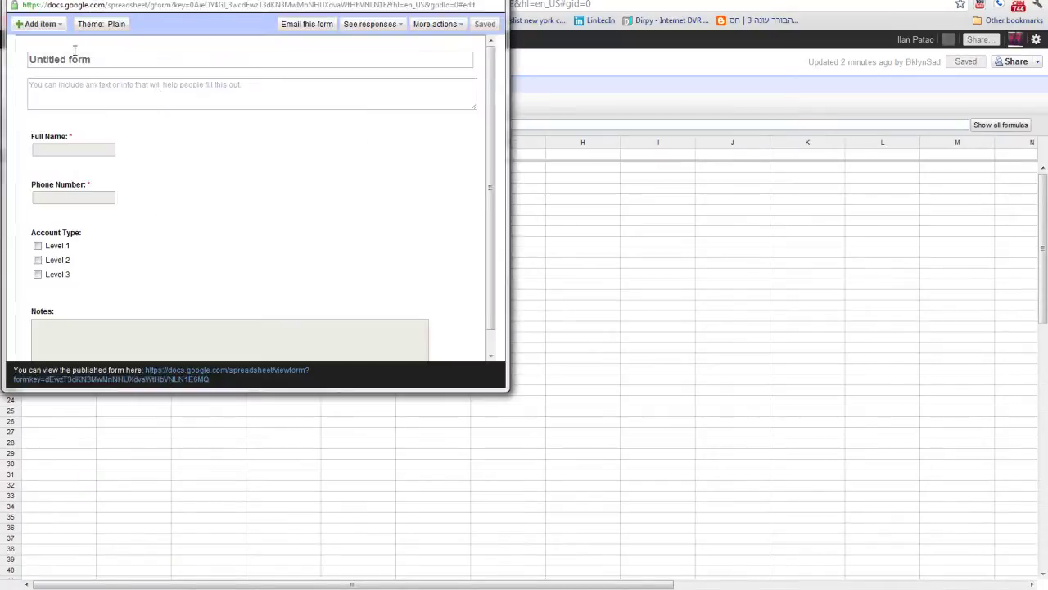
left_click_drag(97, 59, 2, 63)
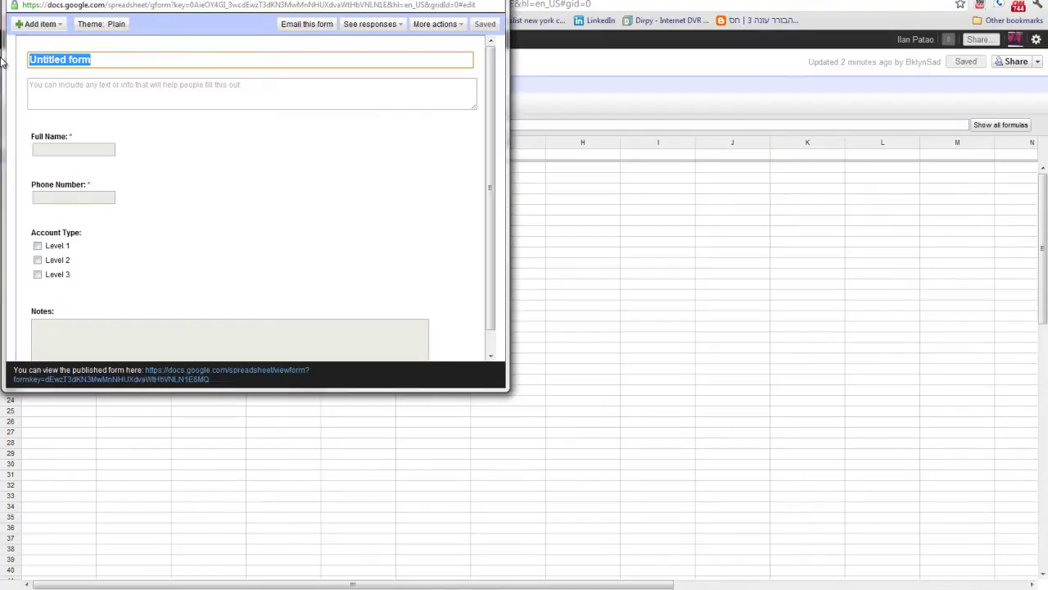
type("sd")
type("Sample fo")
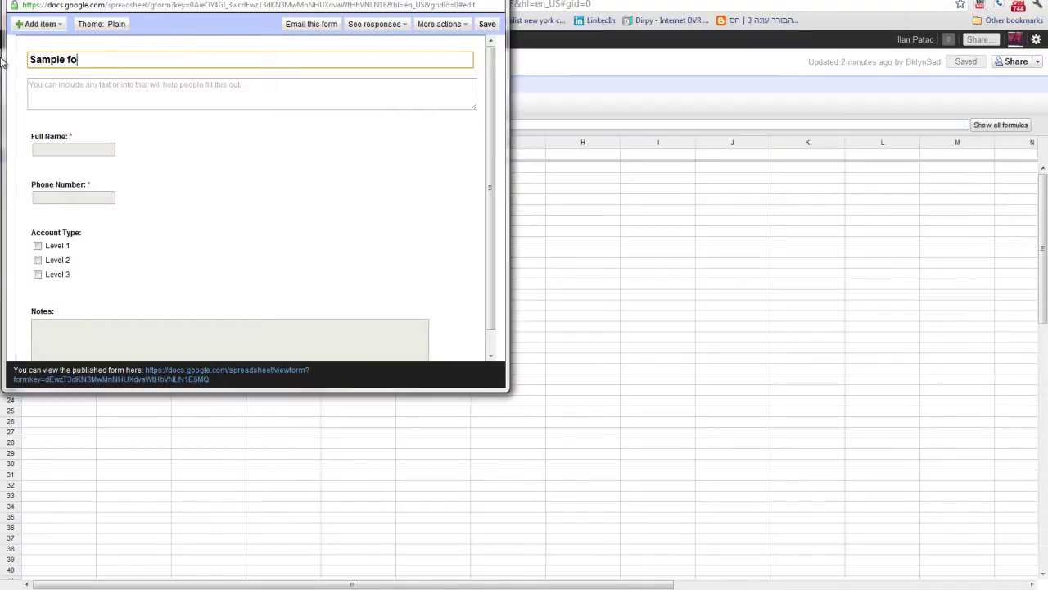
type("r YouTube")
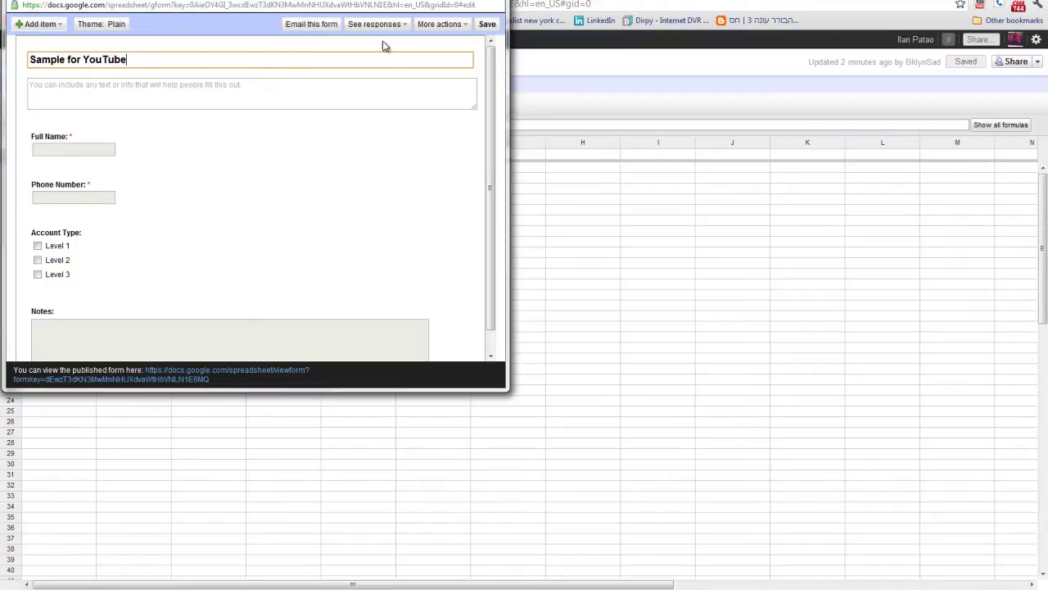
left_click(481, 24)
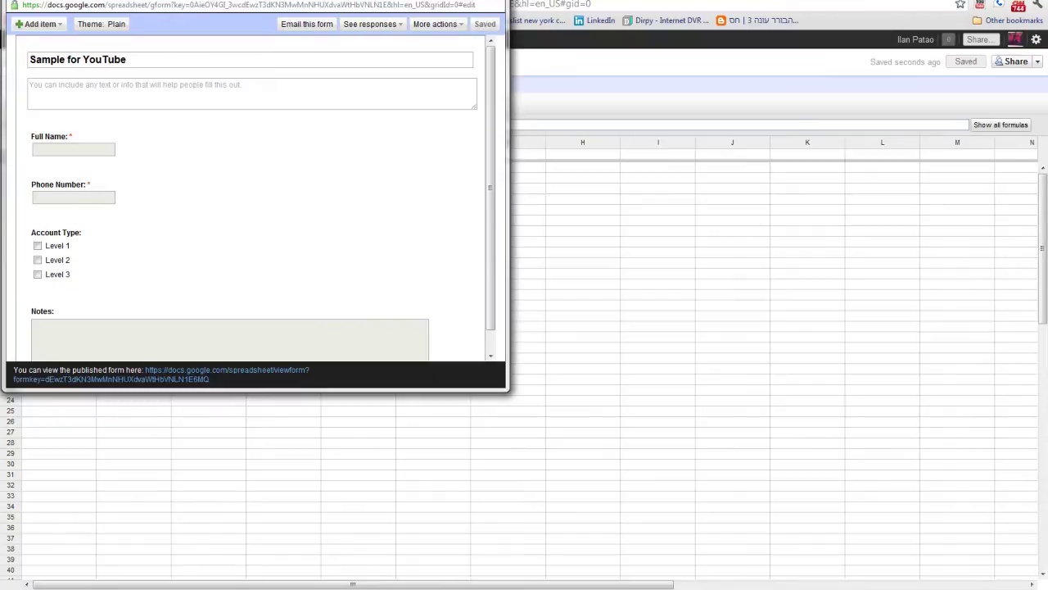
key("ctrl+w")
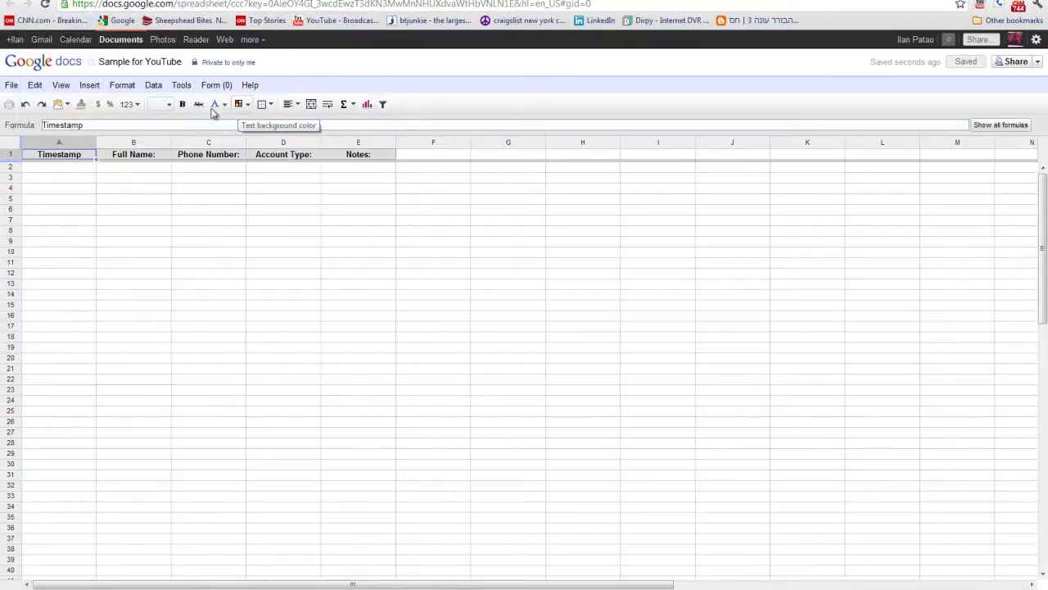
- Open the live form and reload it so the new title shows
left_click(216, 85)
left_click(286, 140)
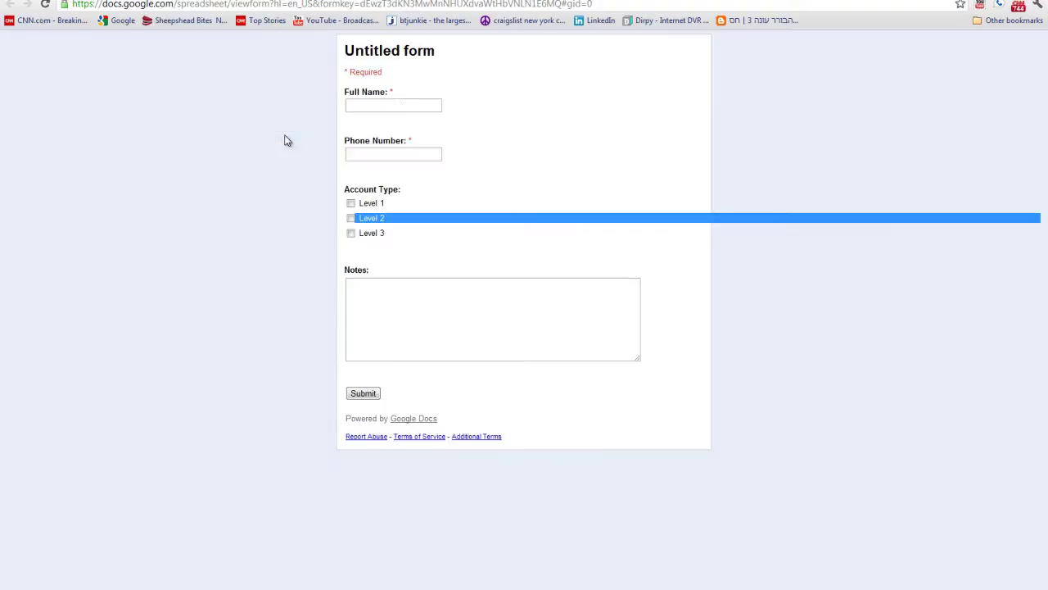
right_click(589, 90)
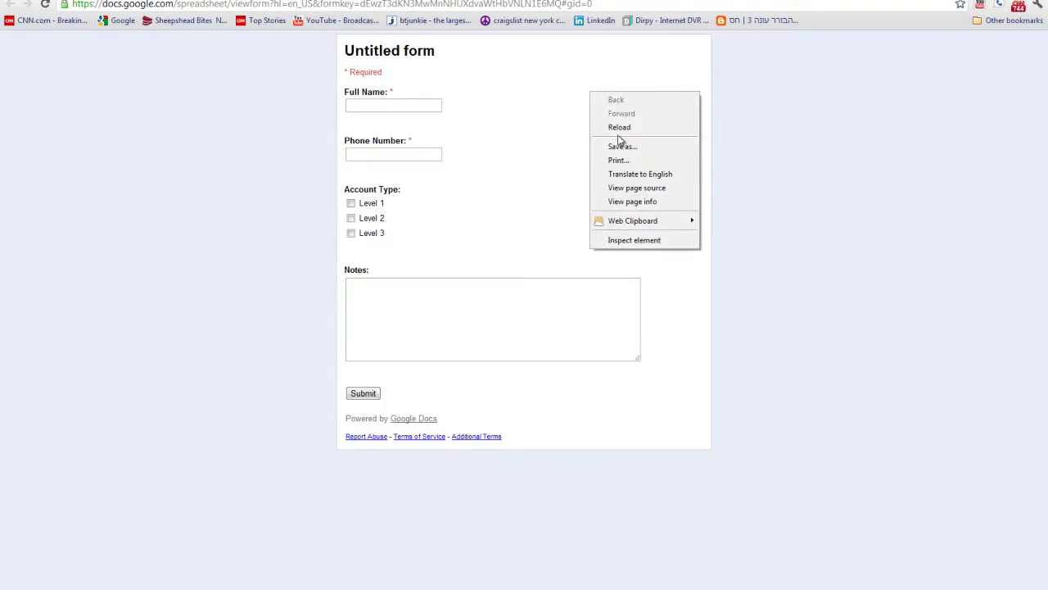
left_click(618, 133)
left_click_drag(363, 51, 449, 51)
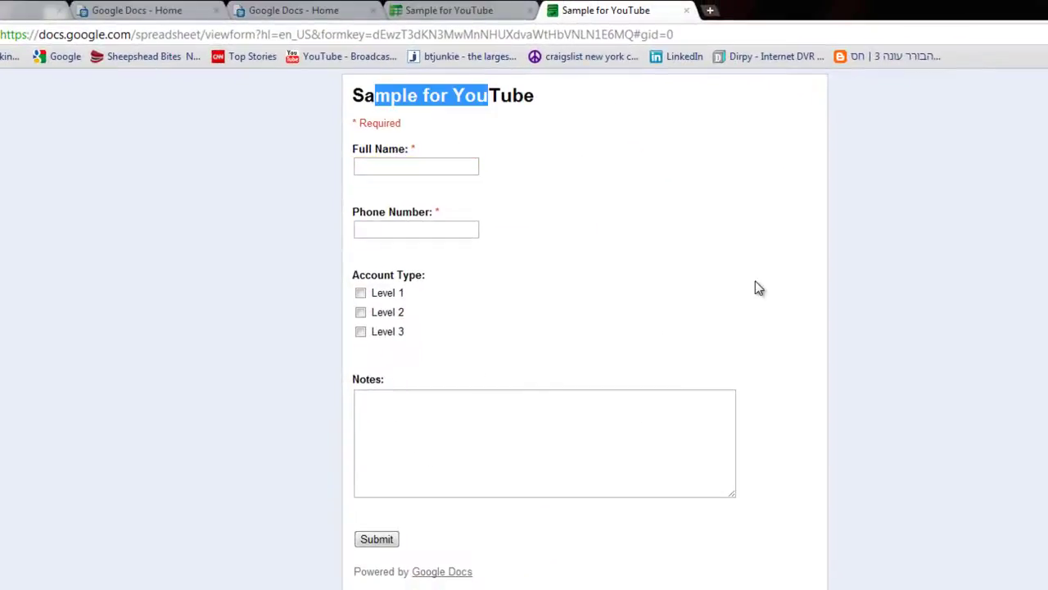
left_click(755, 282)
- Submit a name, phone number, Levels 1 and 3, and note 'Please call back on Friday, 10:00AM EST'
left_click(438, 164)
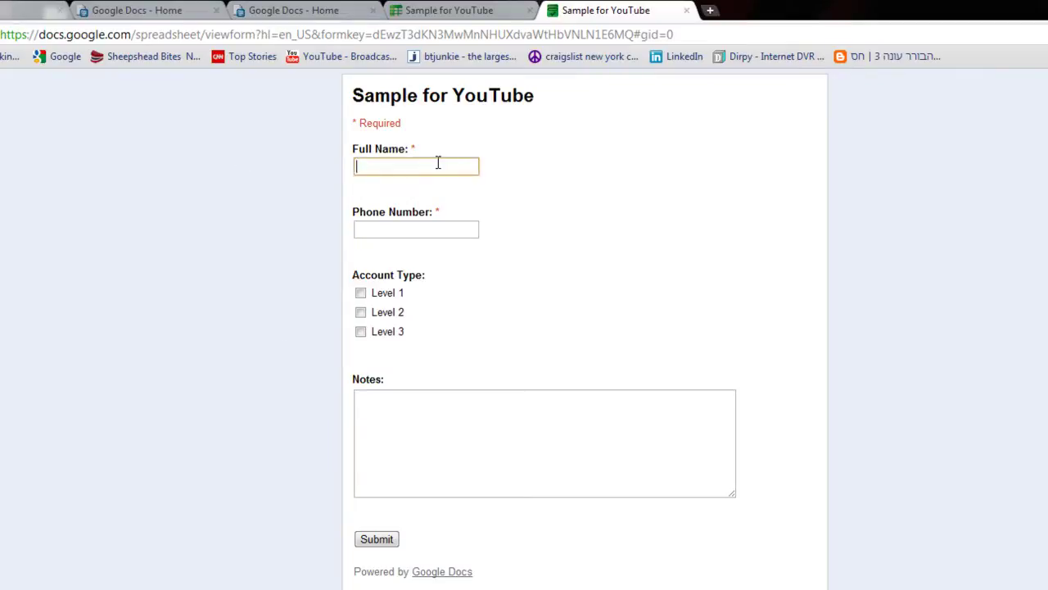
type("John Smith")
key("Tab")
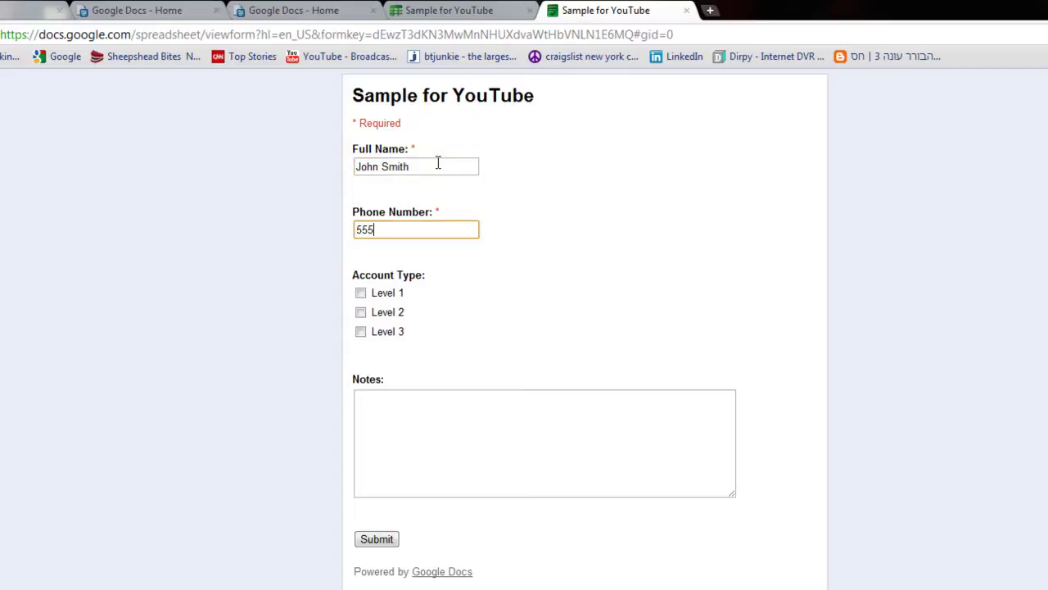
type("555-555-555")
left_click(361, 293)
left_click(360, 331)
left_click(432, 408)
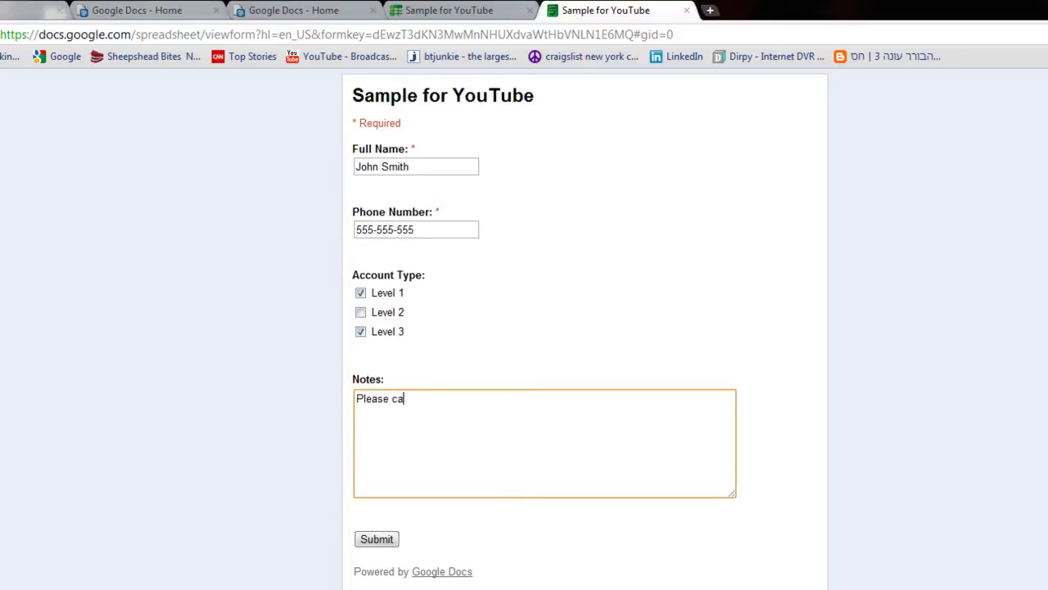
type("Please call back on Friday, 10")
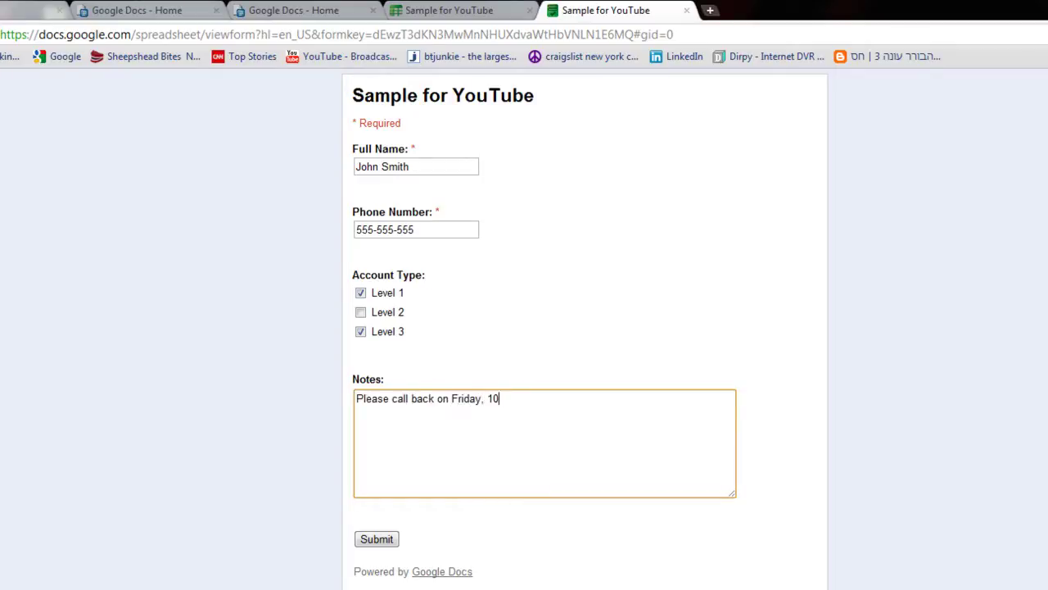
type(":00AM EST")
left_click(375, 539)
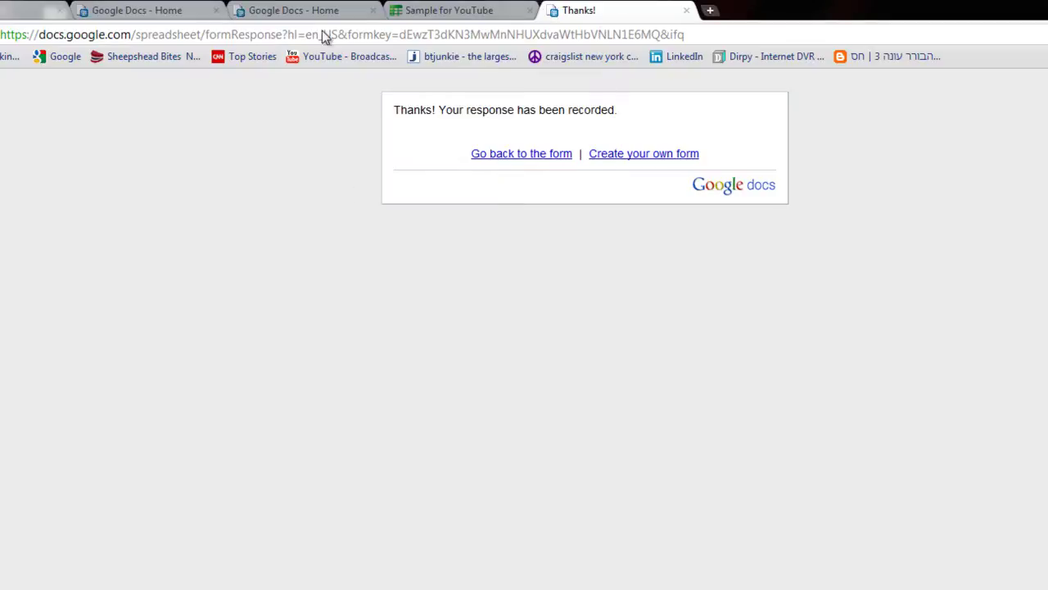
- In the response spreadsheet, widen the Notes column E so the submitted note fits on one line
left_click(485, 8)
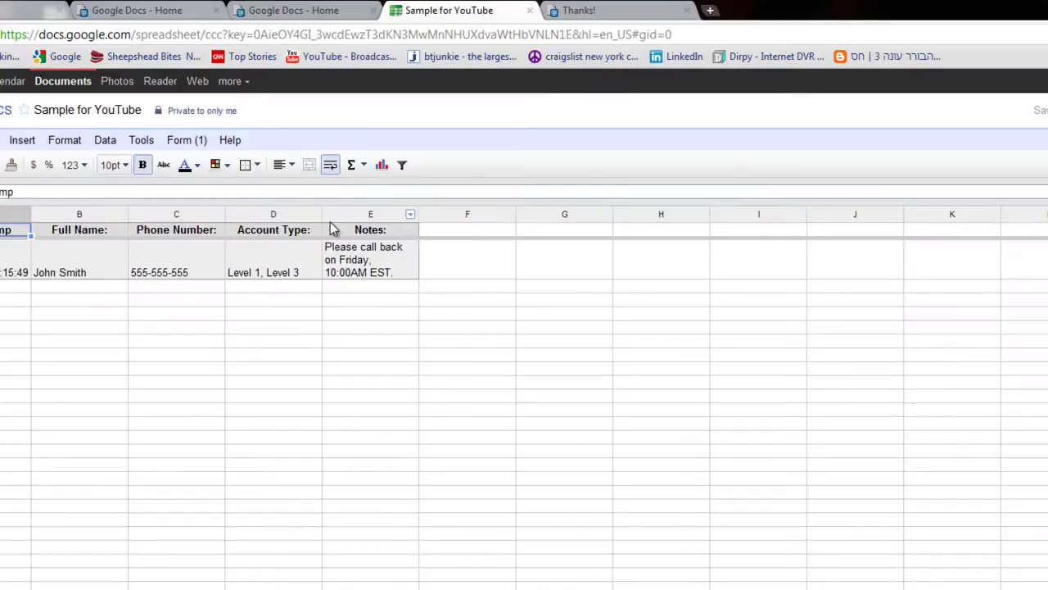
left_click_drag(420, 215, 557, 213)
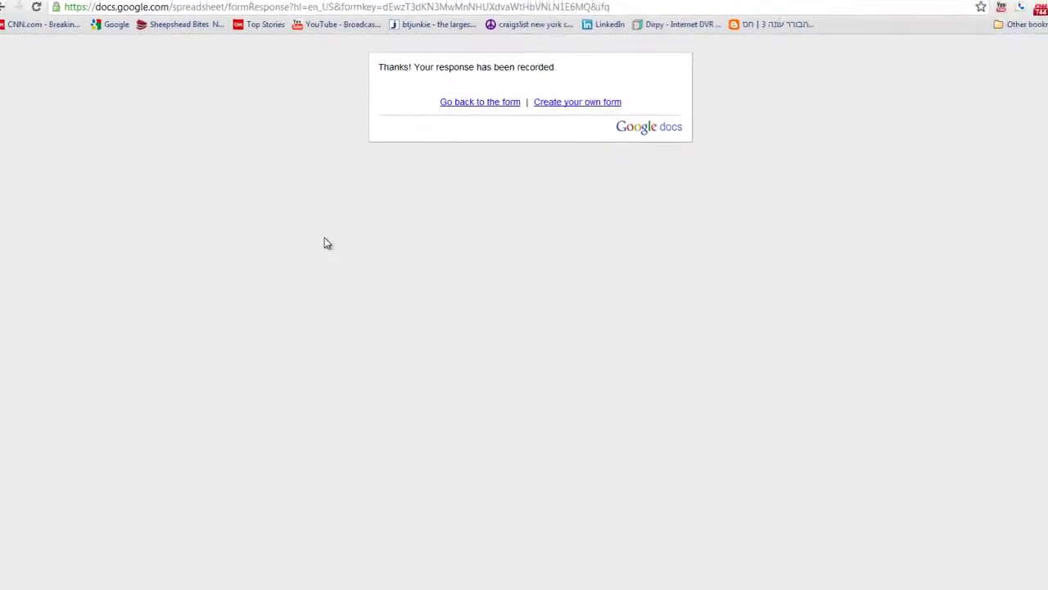
- On a fresh form, enter the second respondent's name and phone, and tick Level 2 and Level 3
left_click(509, 104)
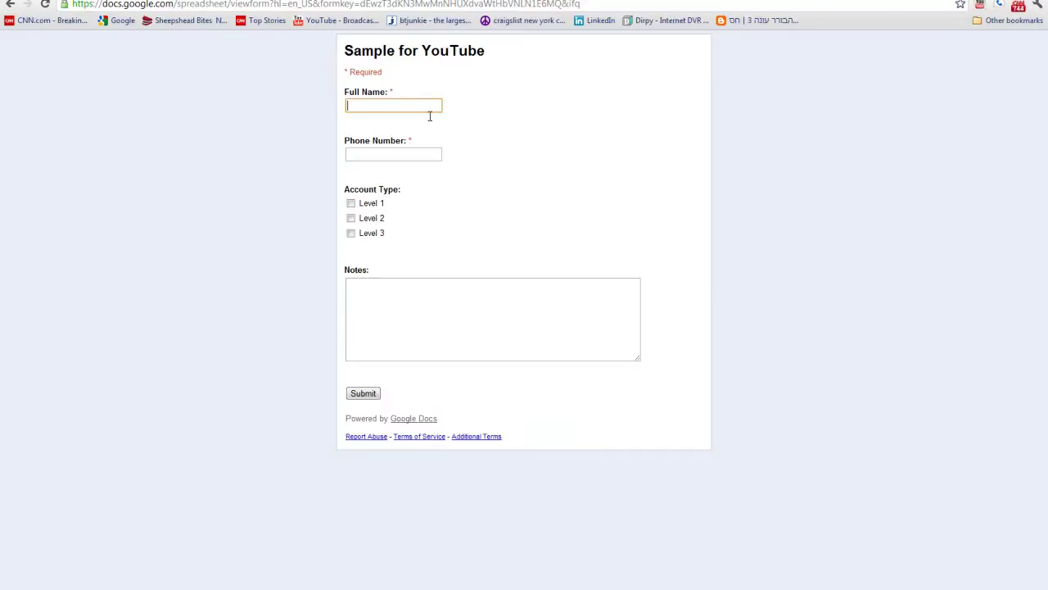
left_click(423, 114)
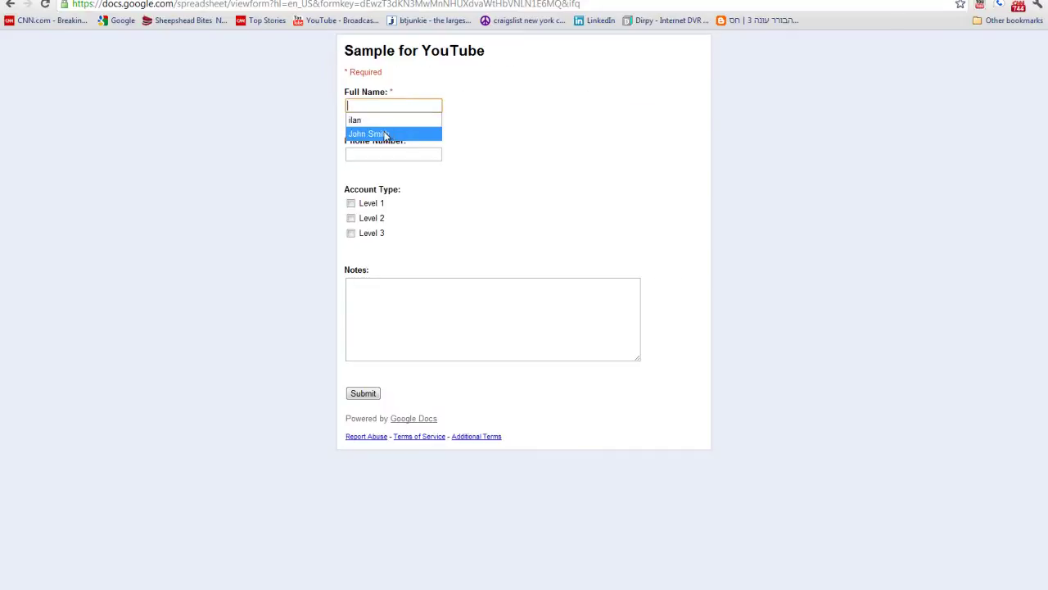
type("Jane Smith")
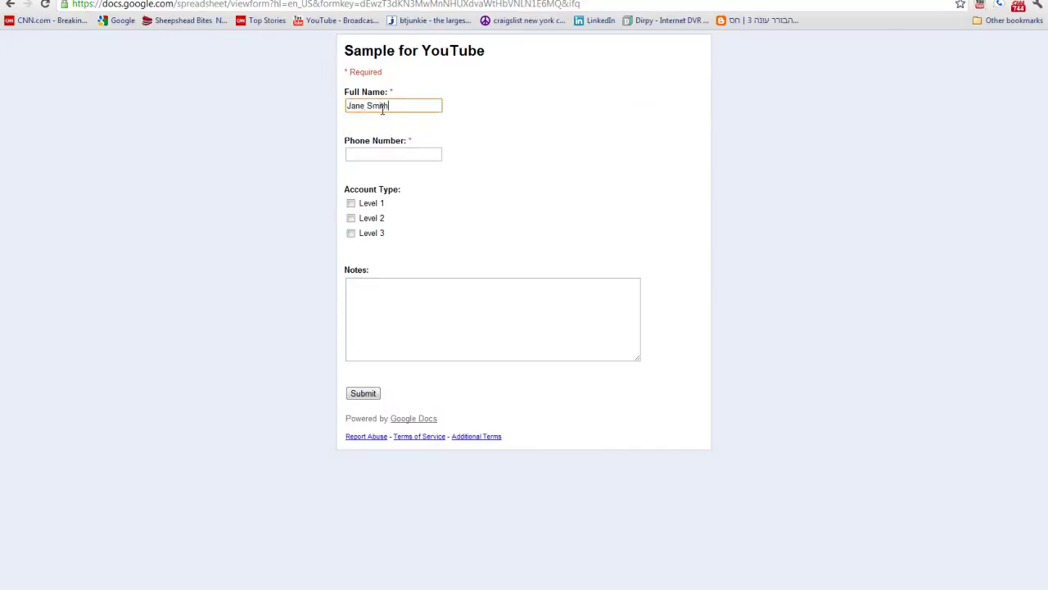
key("Tab")
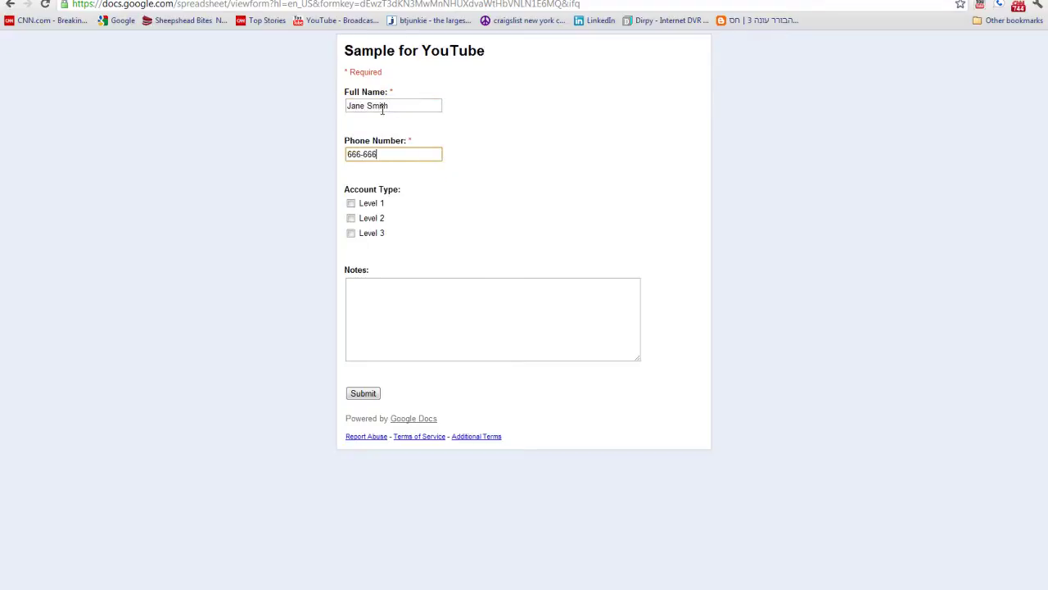
key("Tab")
left_click(351, 219)
left_click(352, 233)
left_click(382, 313)
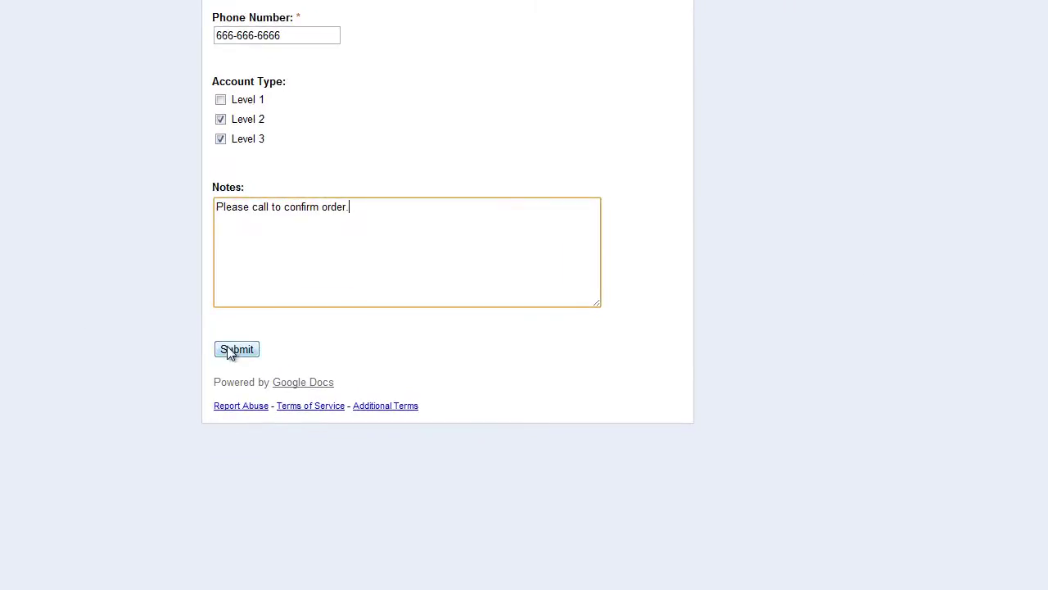
- Submit the second entry, then add the missing 5 to the first respondent's phone number in C2
left_click(232, 349)
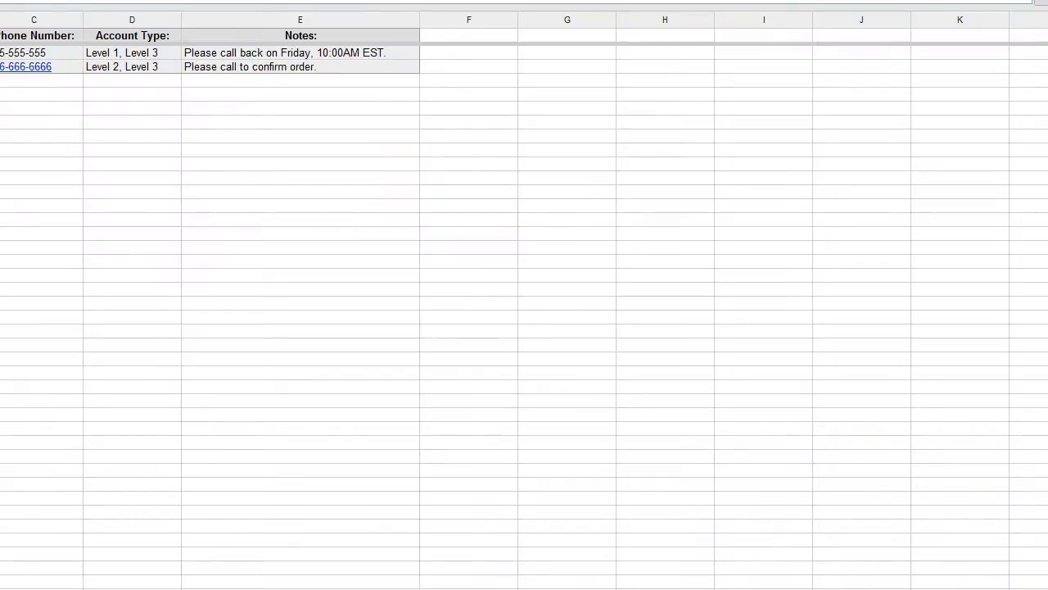
double_click(53, 56)
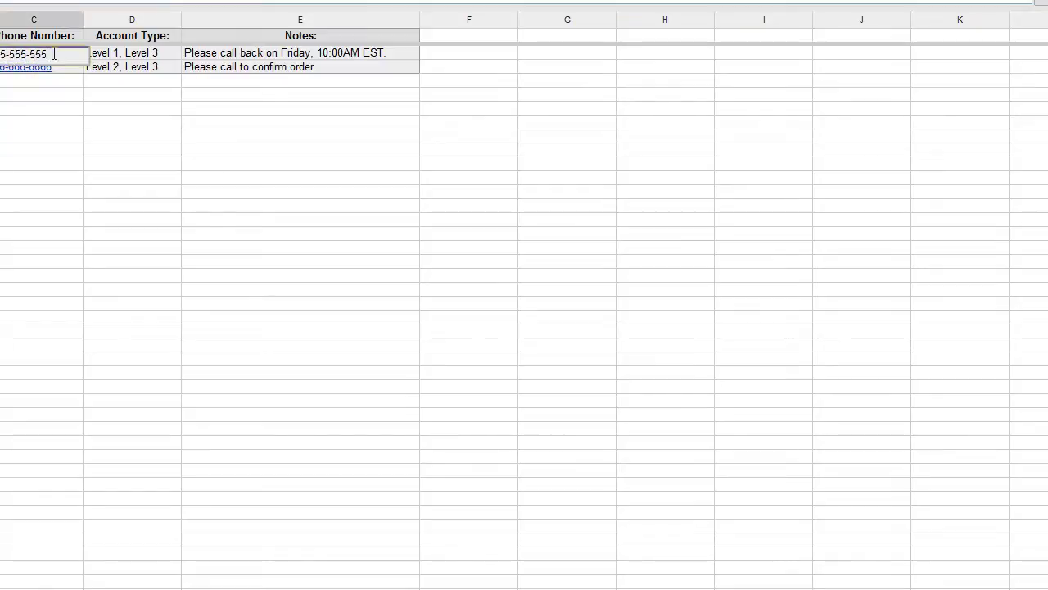
type("5")
left_click(80, 135)
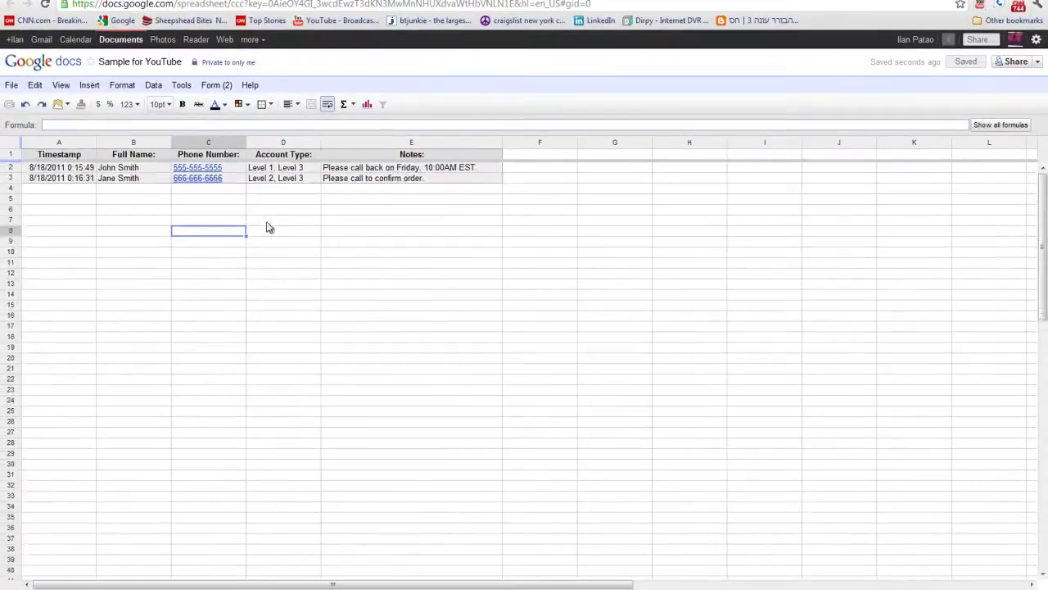
- Select both response rows to review them, then clear the selection
scroll(63, 173, "down", 6)
scroll(229, 258, "up", 6)
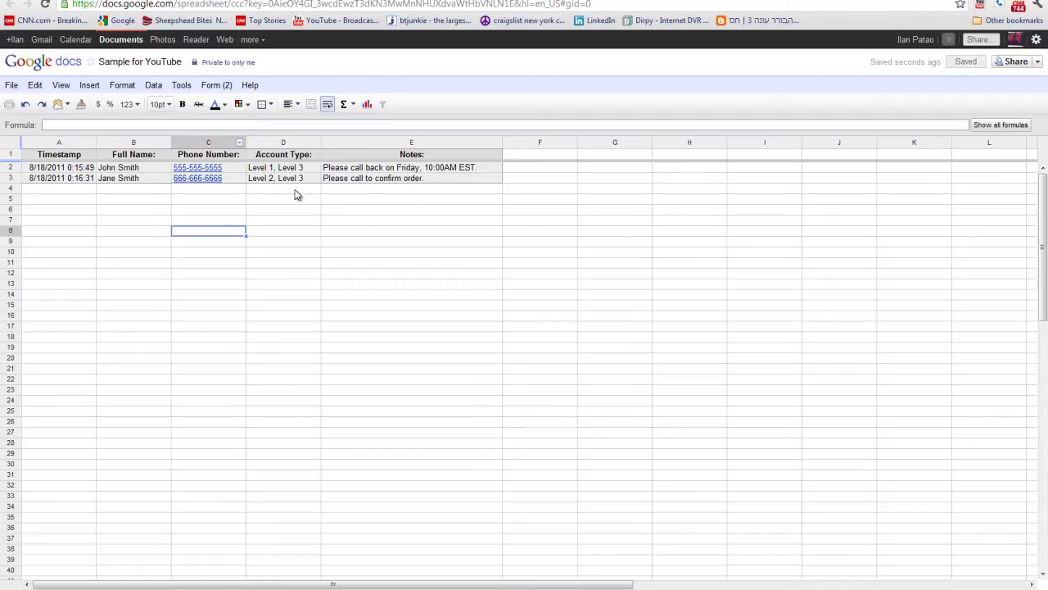
left_click(395, 189)
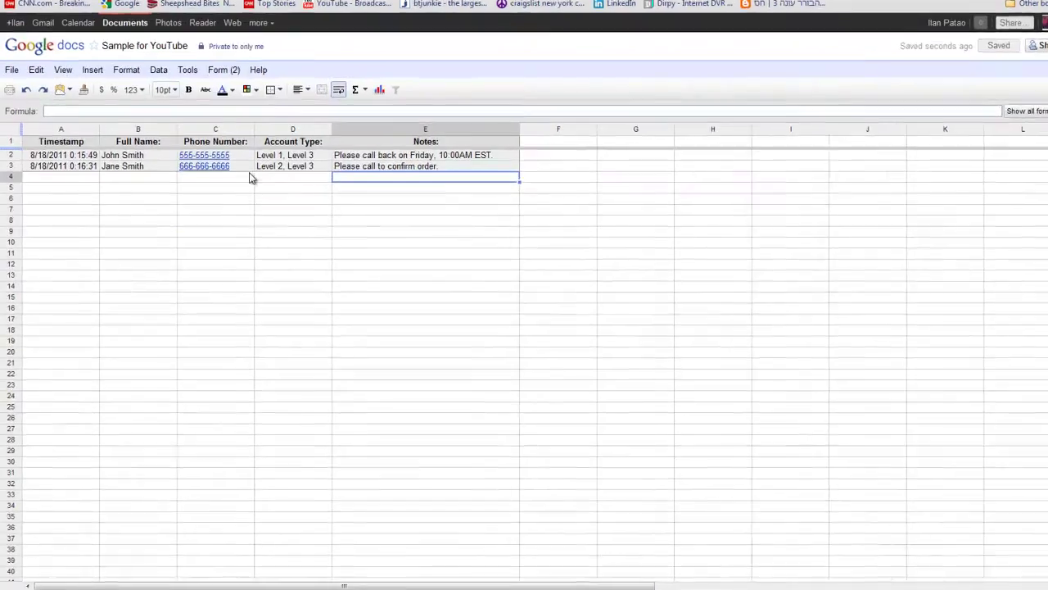
left_click_drag(401, 166, 70, 159)
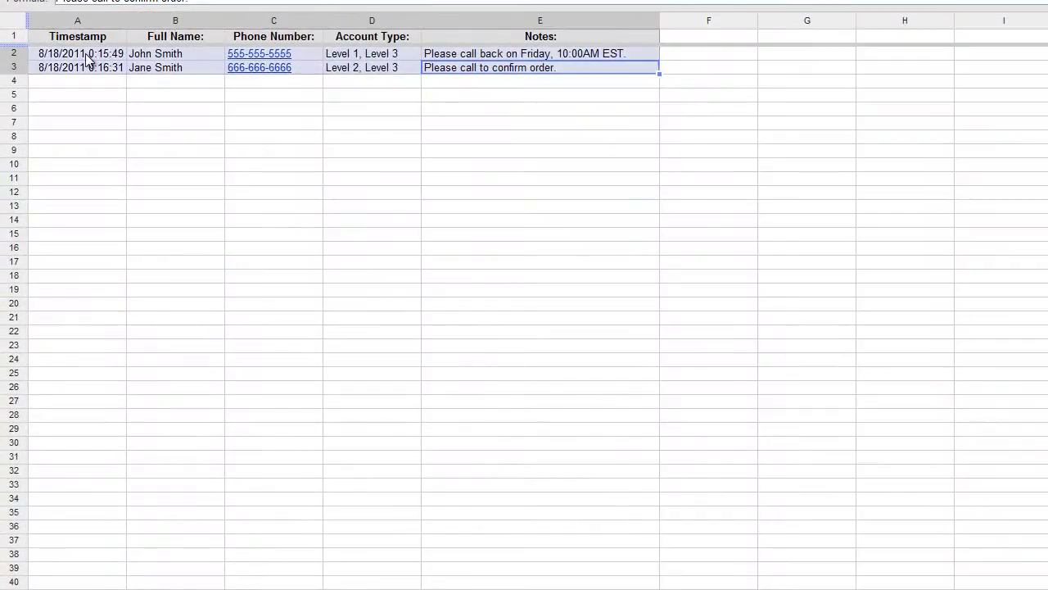
left_click(511, 96)
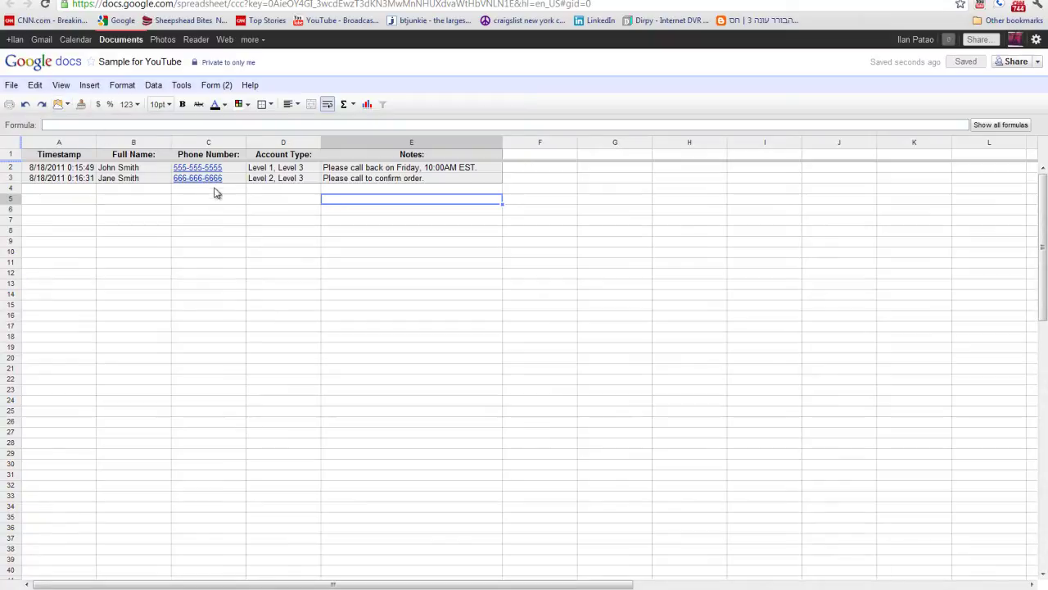
- Fill Notes cell E2 with light green and Notes cell E3 with purple
left_click(405, 170)
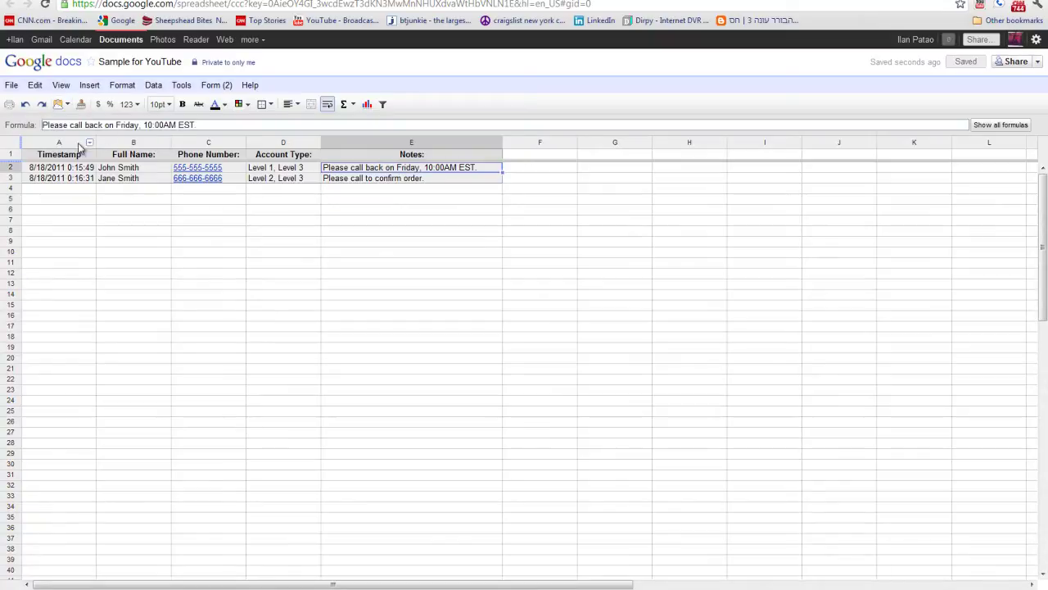
left_click(239, 104)
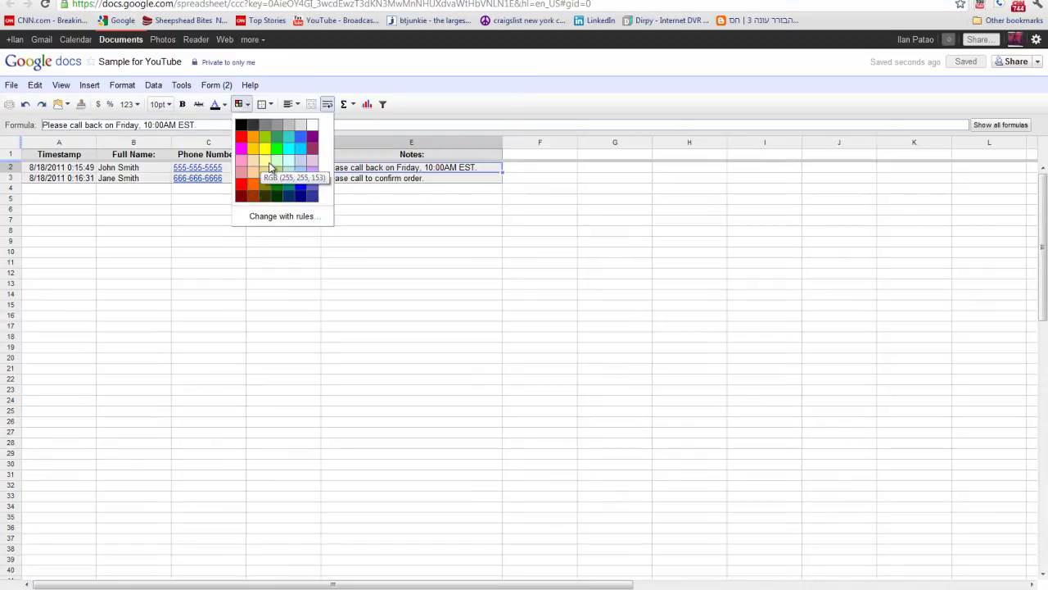
left_click(275, 163)
left_click(407, 190)
left_click(414, 180)
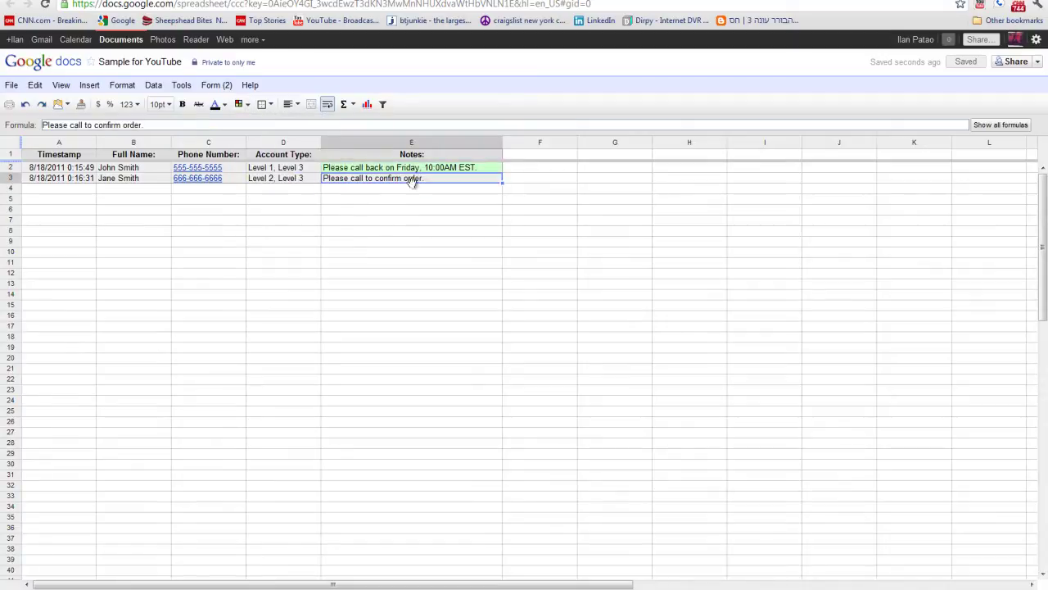
left_click(239, 104)
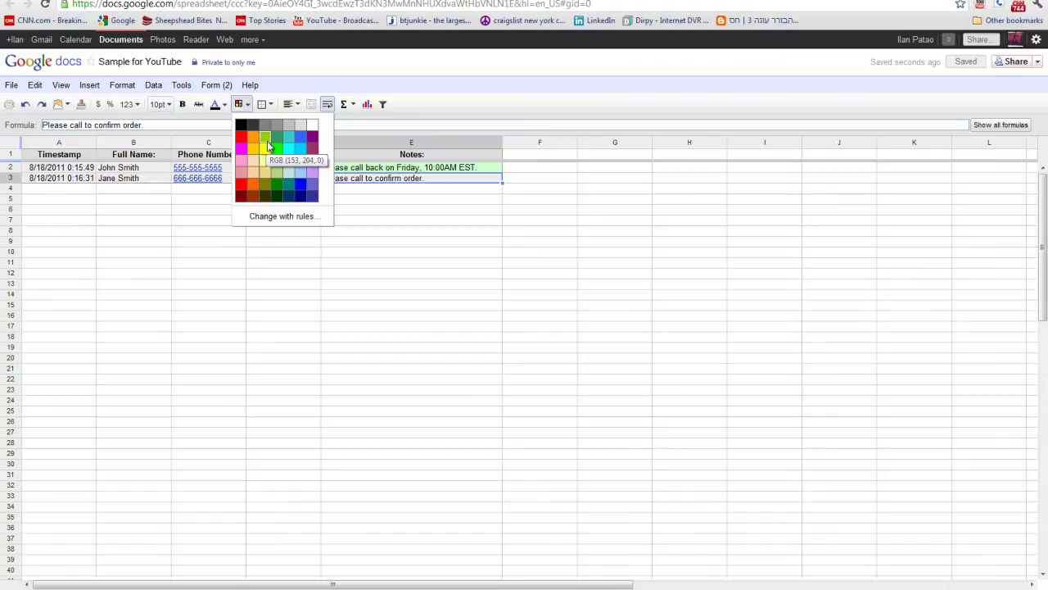
left_click(313, 137)
left_click(533, 296)
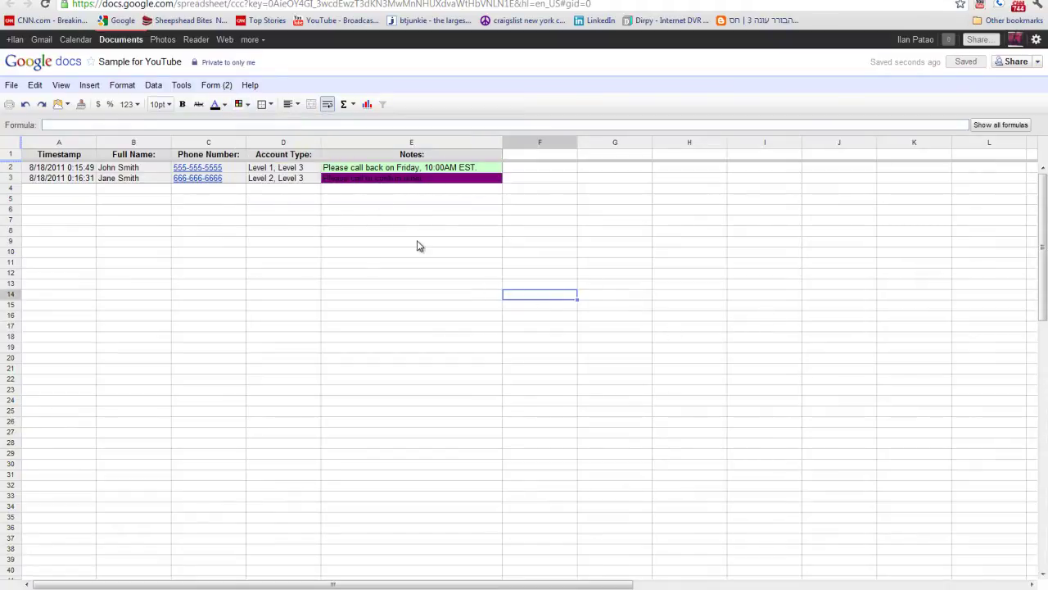
- Click through cells in the response sheet, ending on the first response's timestamp
left_click(361, 253)
left_click(215, 265)
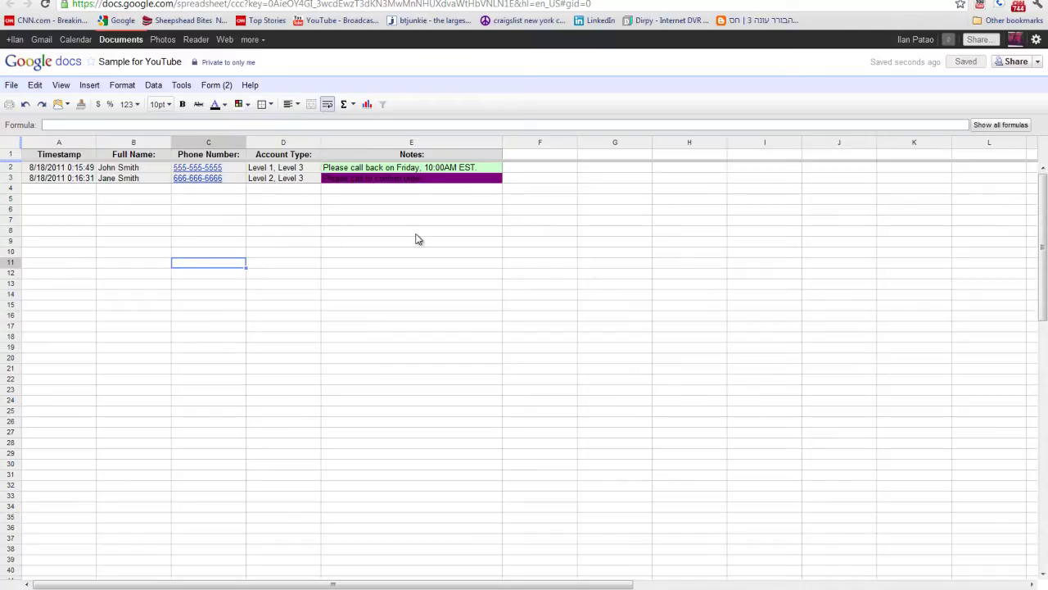
left_click(382, 229)
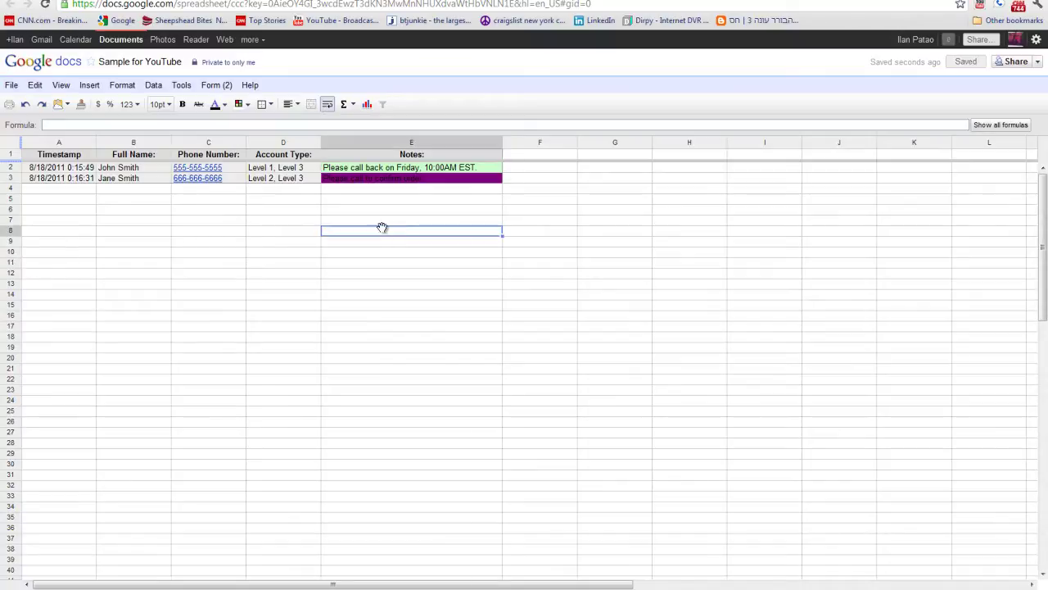
left_click(70, 222)
left_click(62, 188)
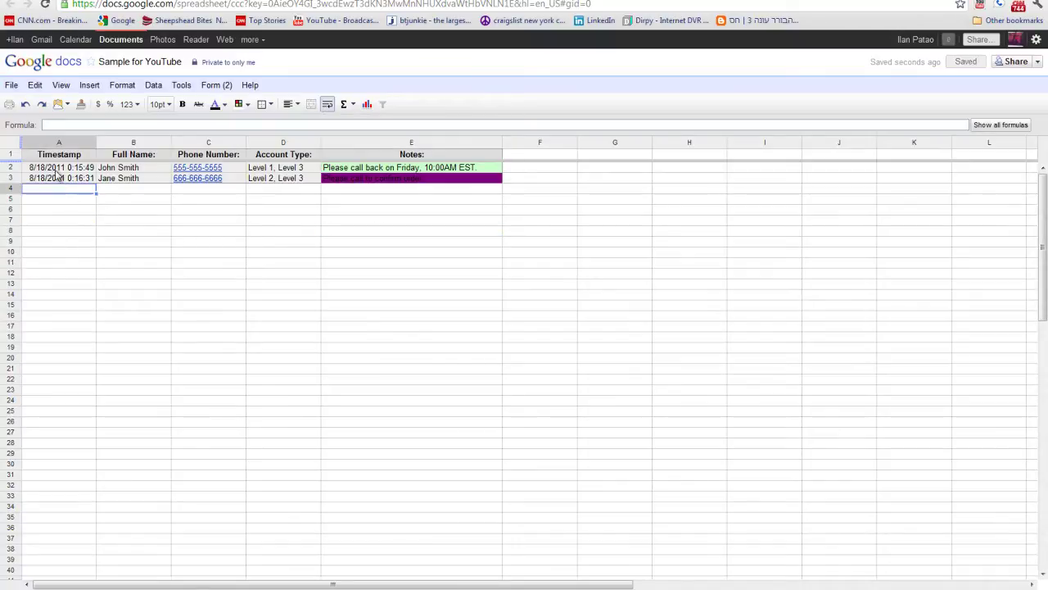
left_click(59, 169)
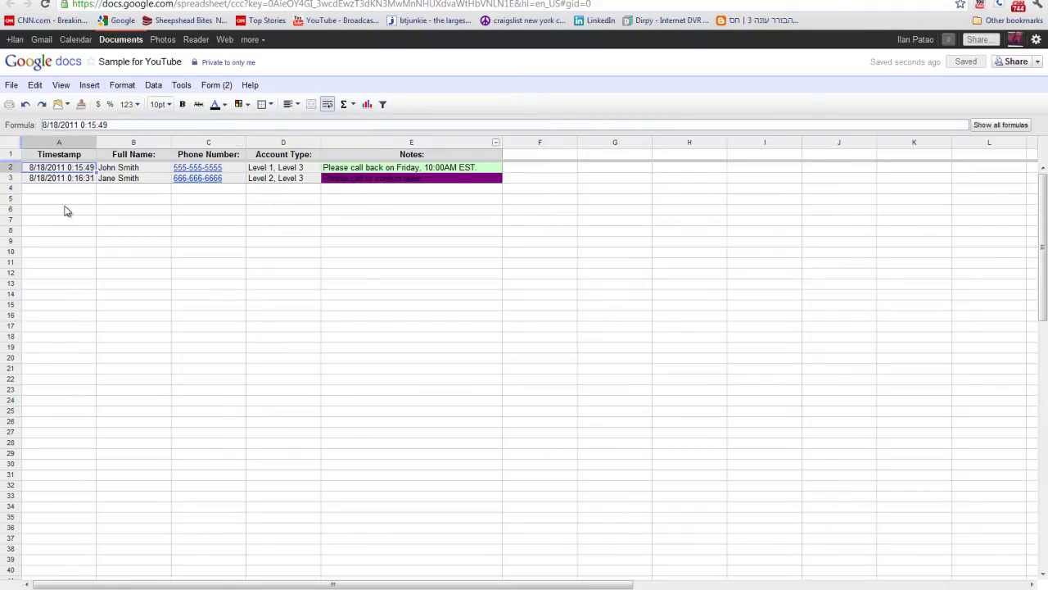
left_click(10, 86)
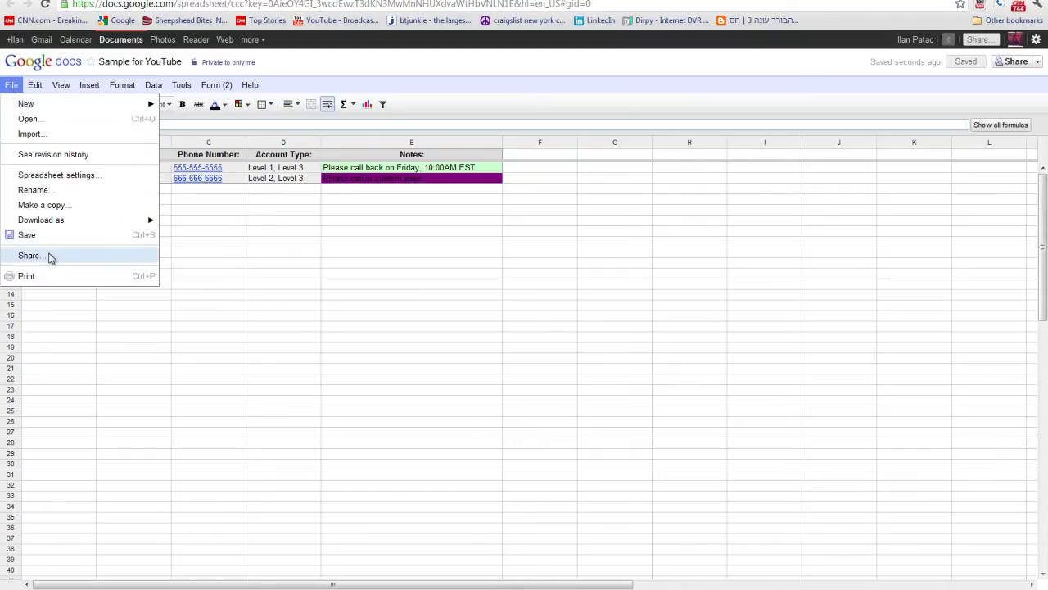
mouse_move(54, 220)
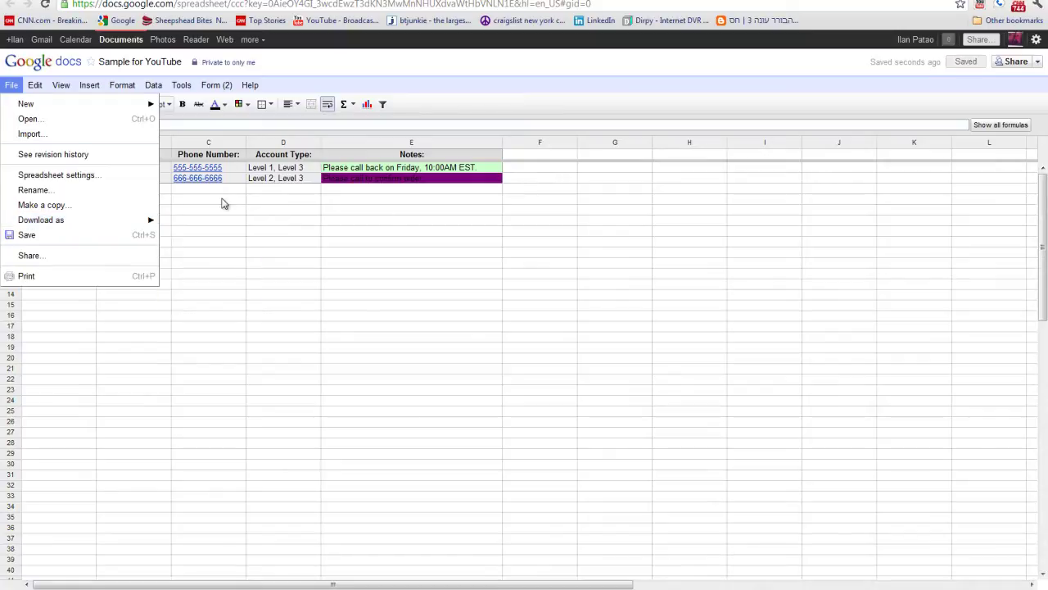
left_click(294, 250)
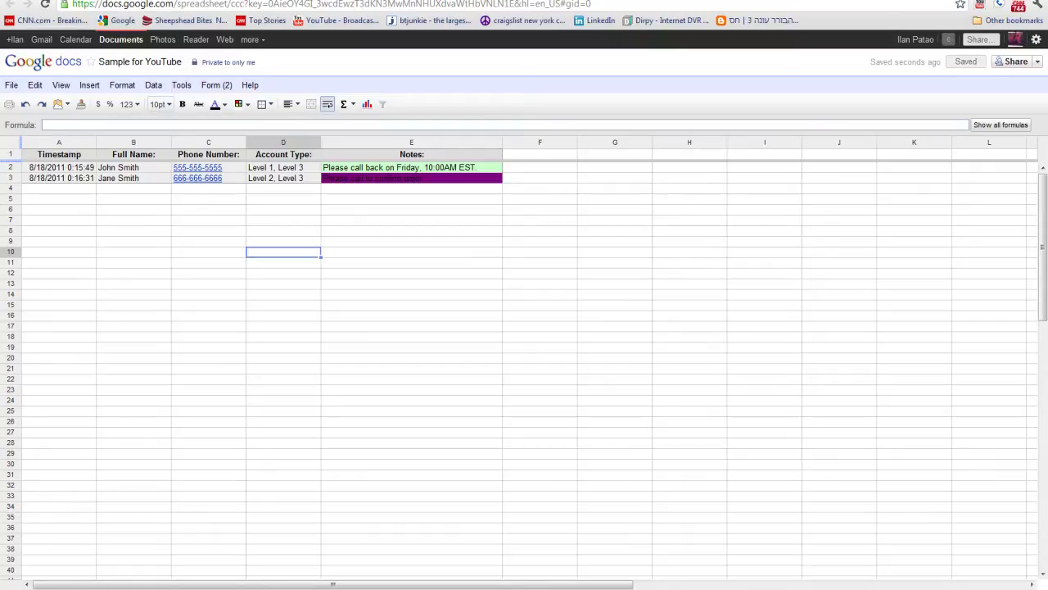
left_click(10, 4)
scroll(244, 250, "down", 1)
scroll(243, 250, "up", 1)
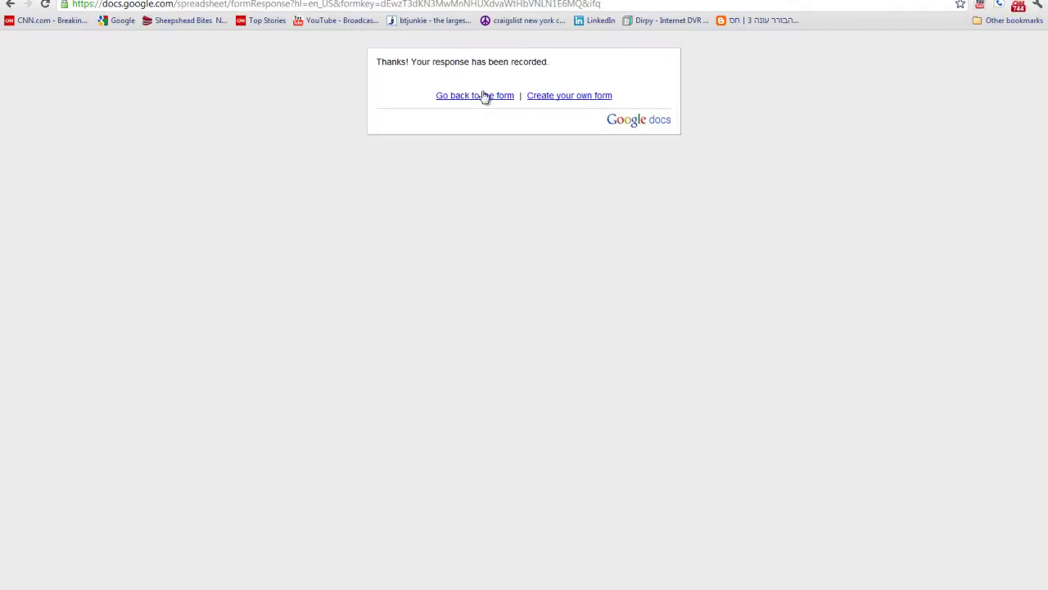
left_click(483, 97)
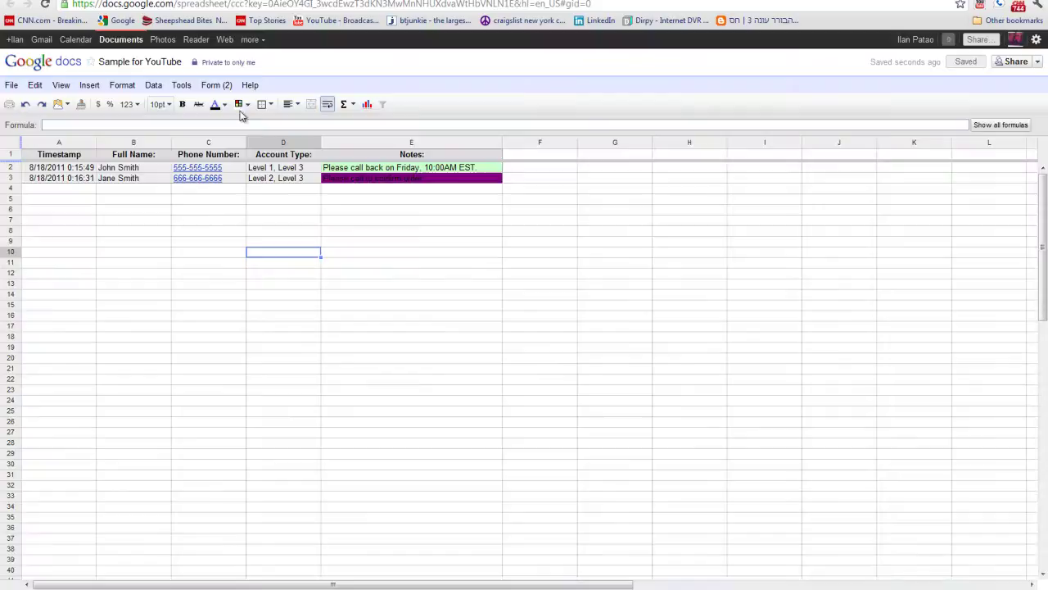
left_click(215, 86)
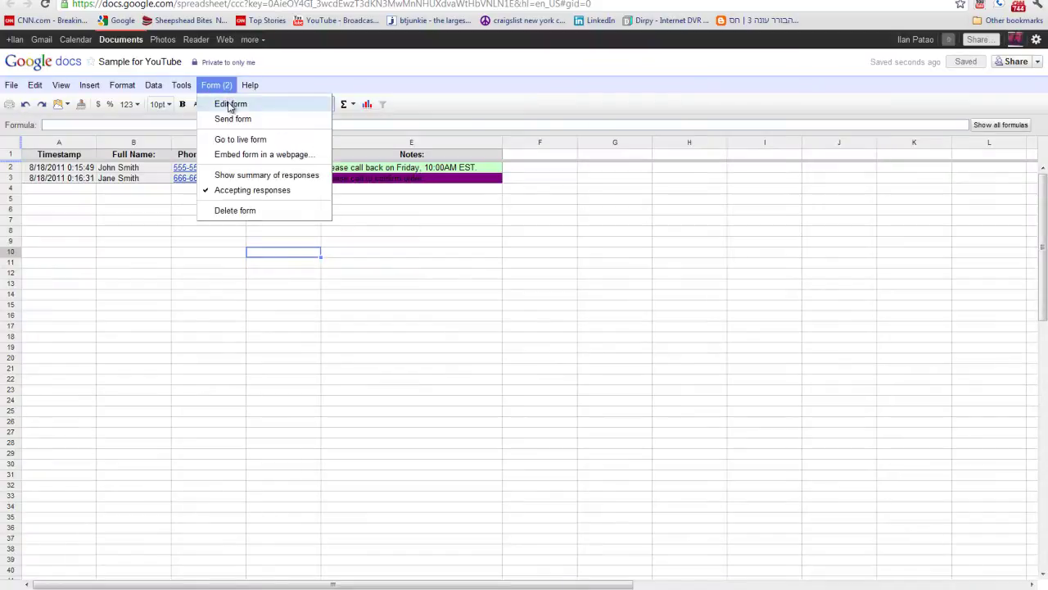
left_click(230, 106)
scroll(213, 221, "down", 1)
scroll(183, 249, "up", 1)
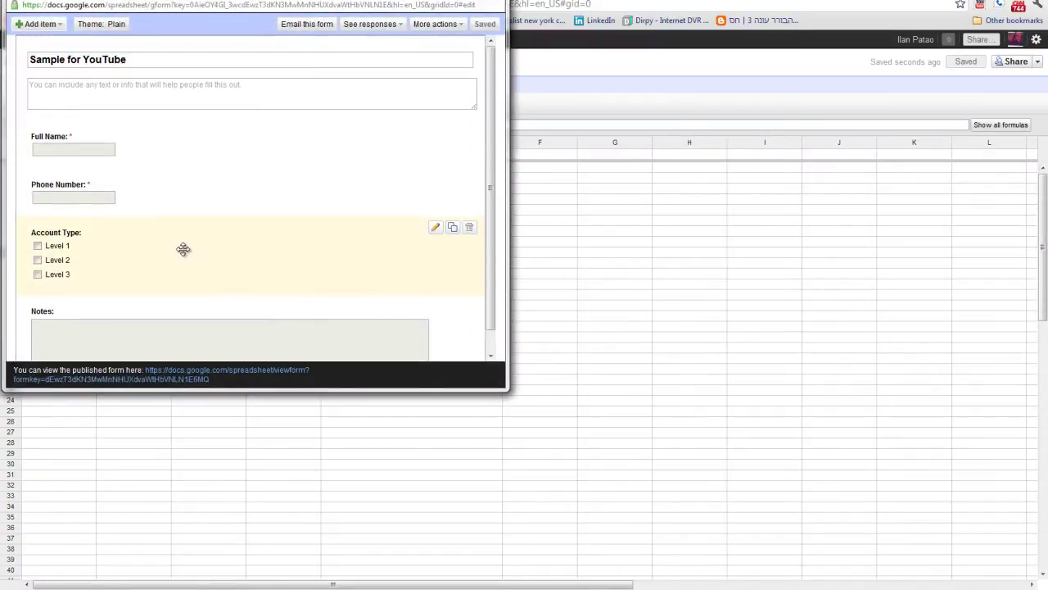
scroll(164, 244, "down", 1)
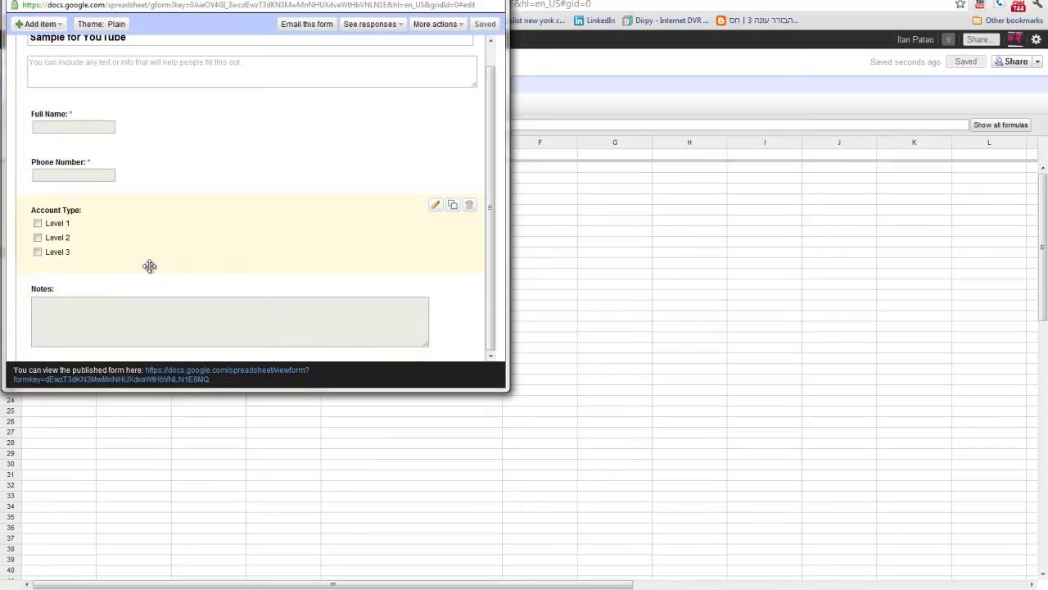
scroll(149, 265, "up", 1)
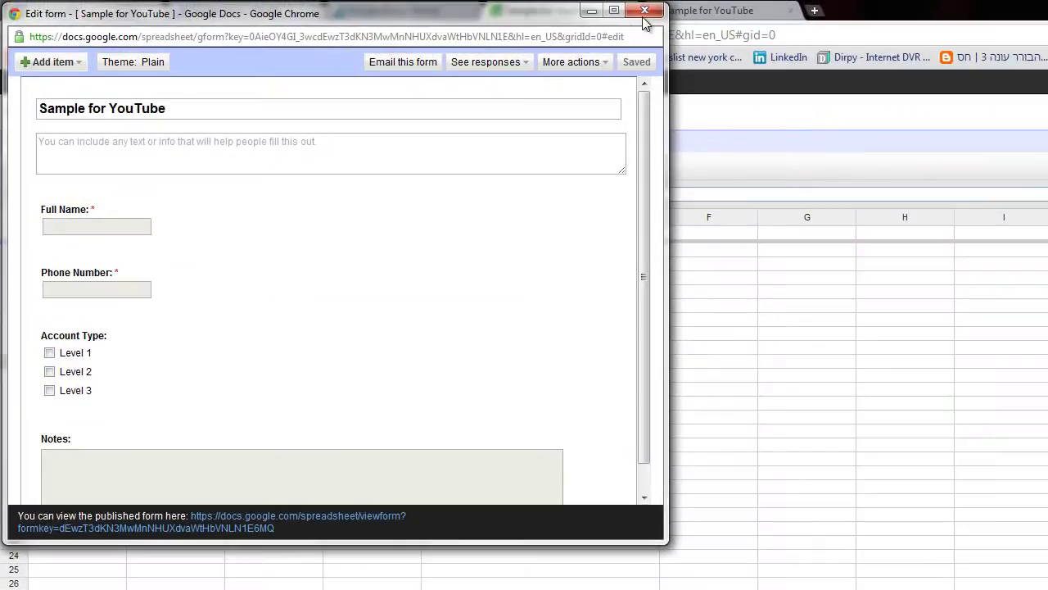
left_click(644, 13)
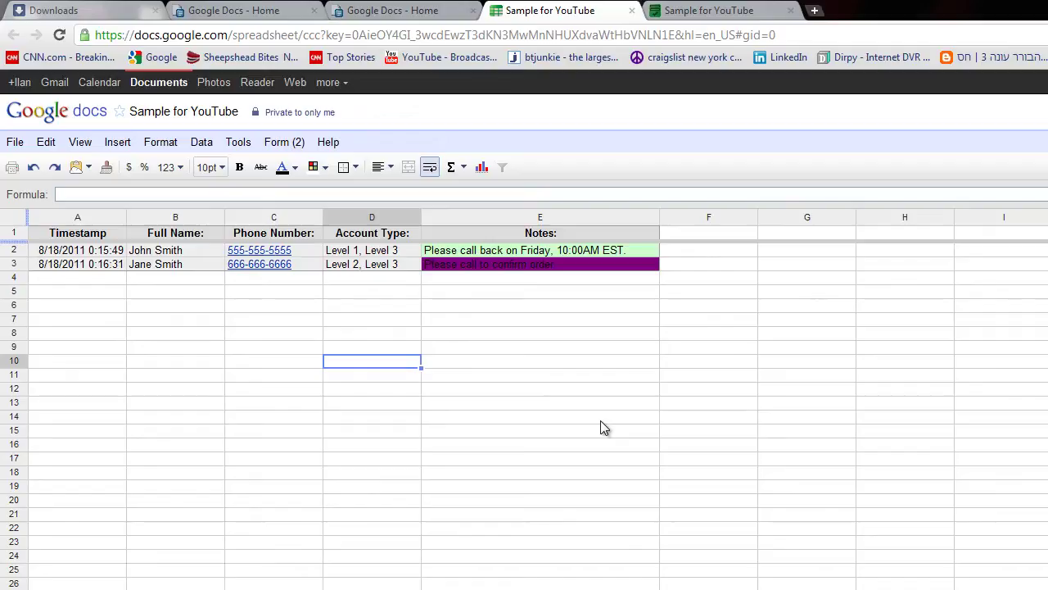
- Return to the Google Docs home list, refresh it, and glance at the Google services menu
left_click(53, 112)
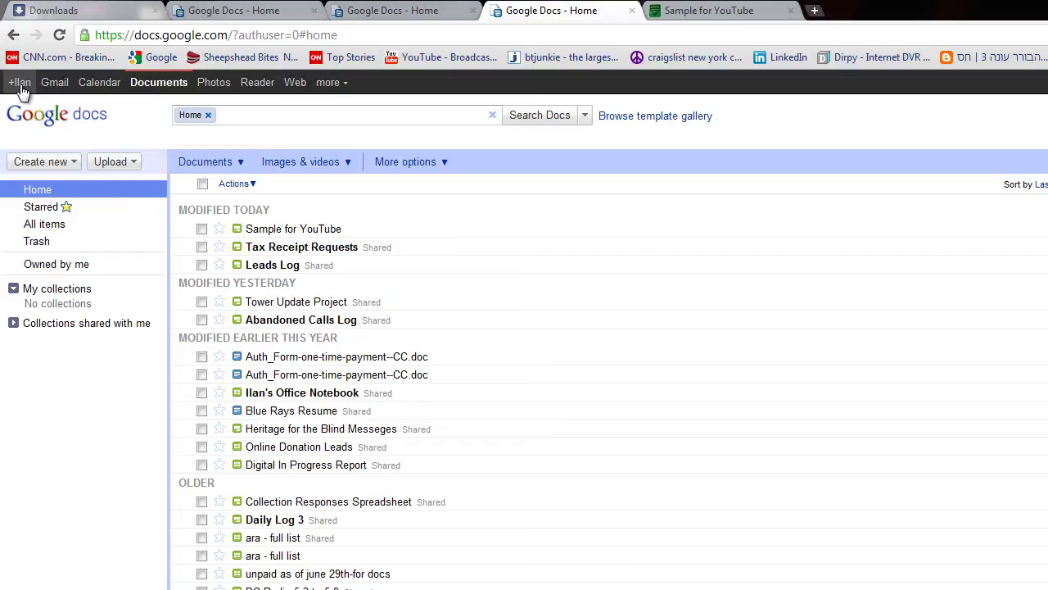
left_click(163, 86)
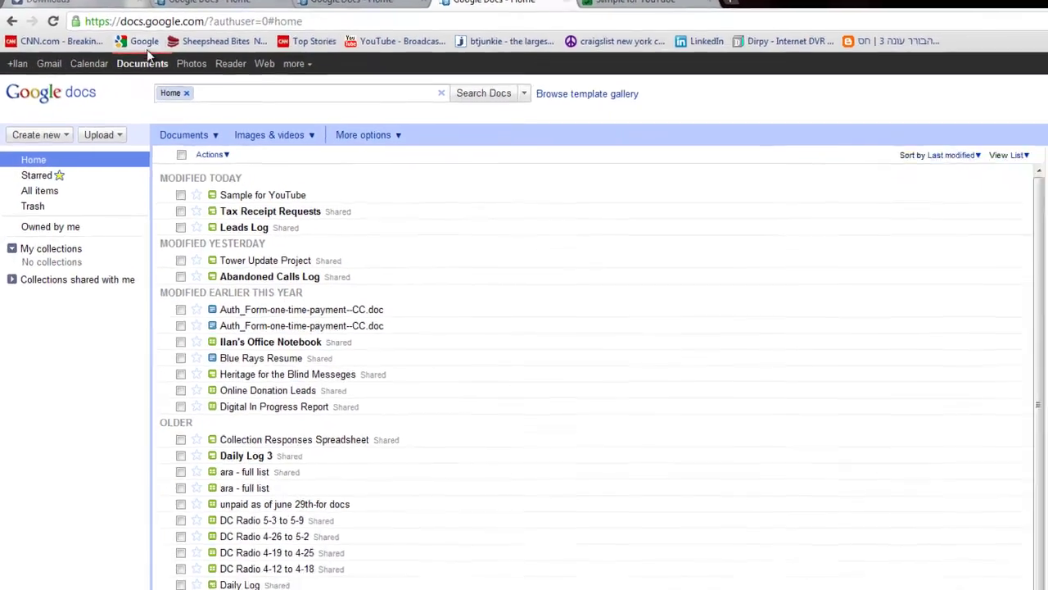
left_click(249, 39)
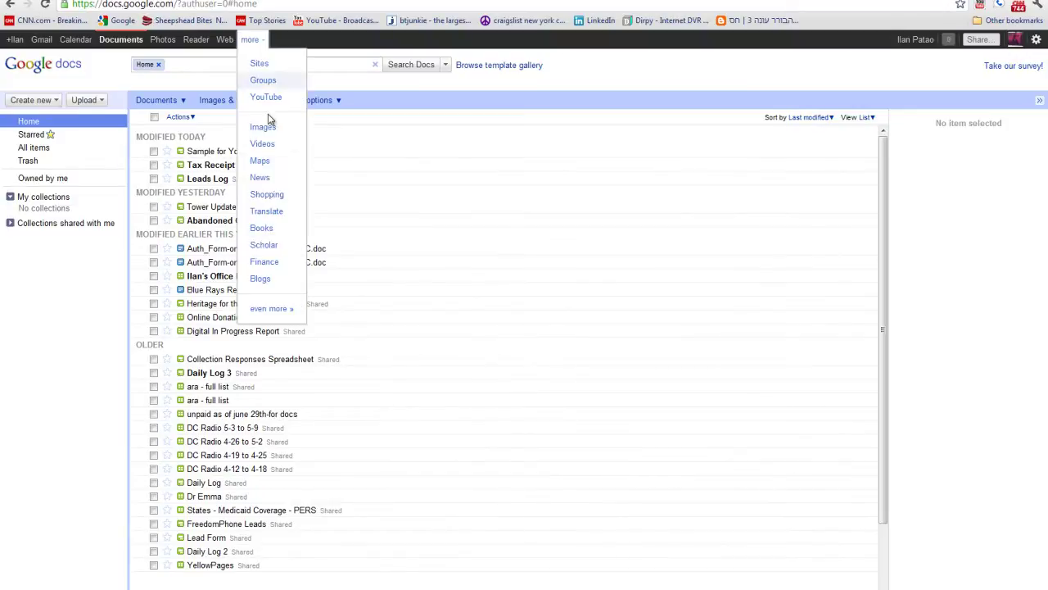
left_click(516, 376)
left_click(153, 387)
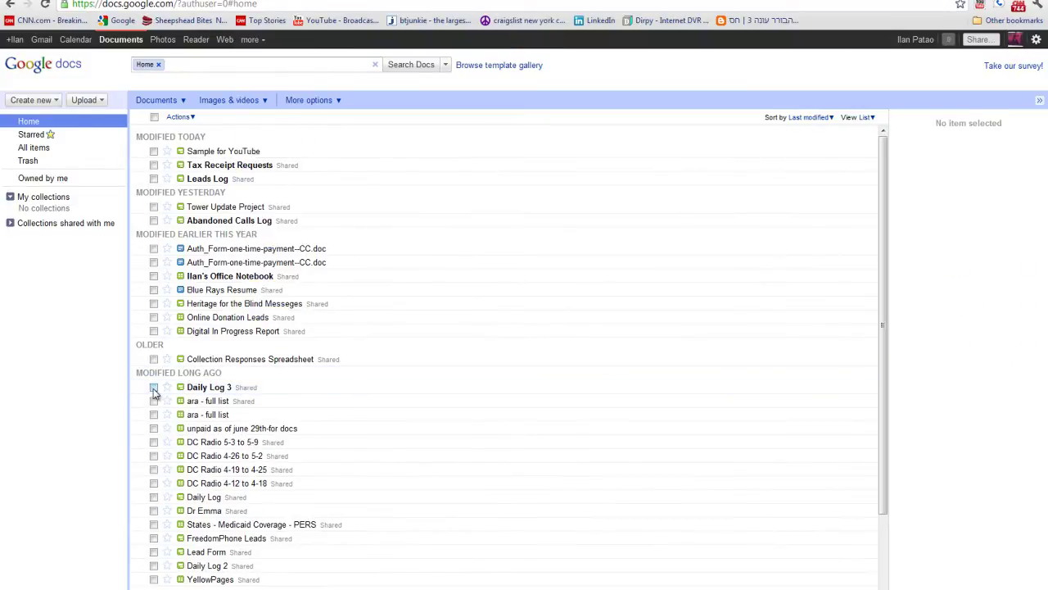